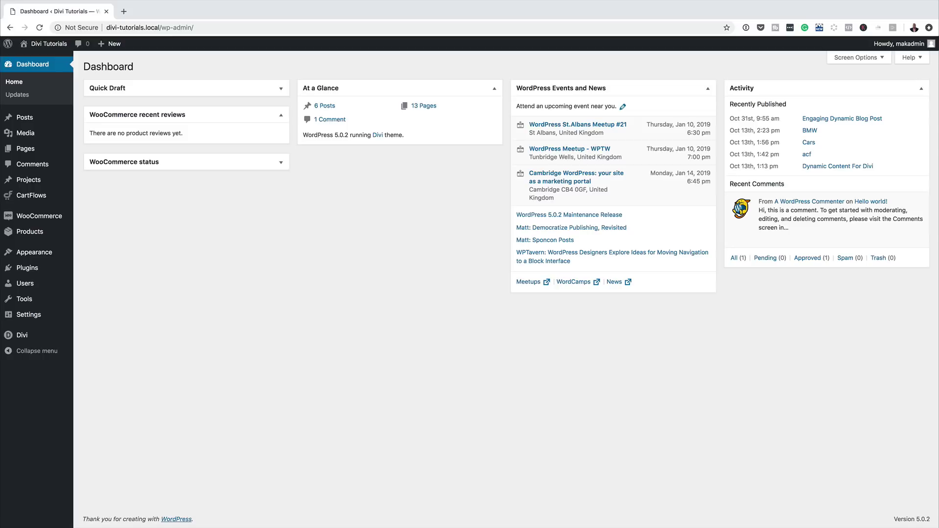
Add a new page titled "Responsive Fixed Sidebar"
click(53, 147)
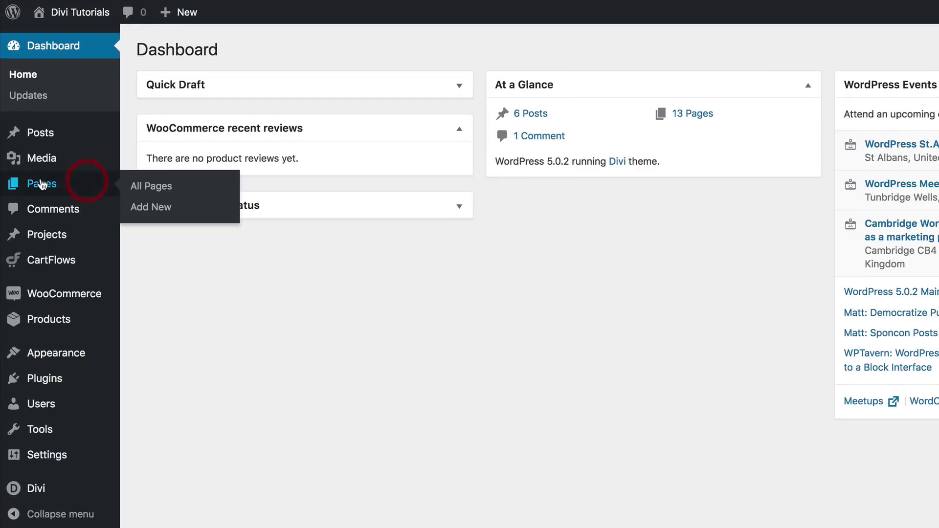
click(143, 209)
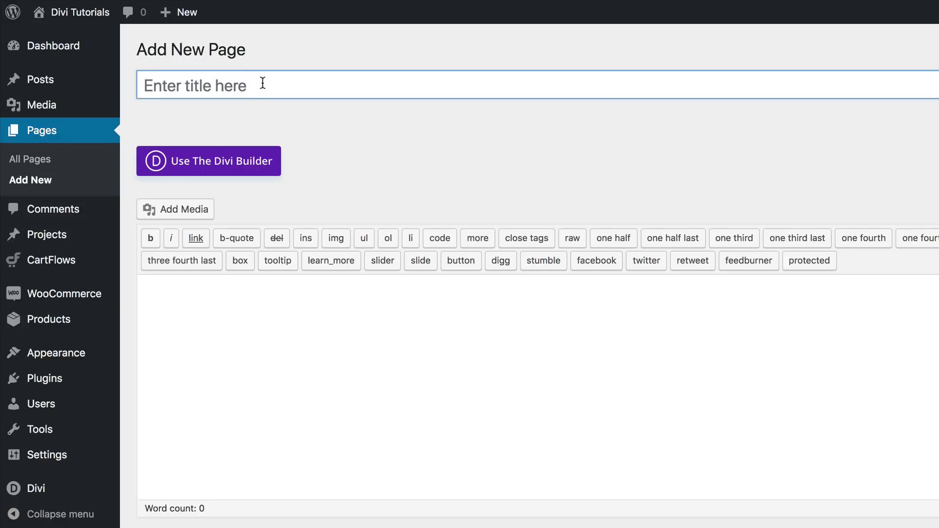
click(261, 84)
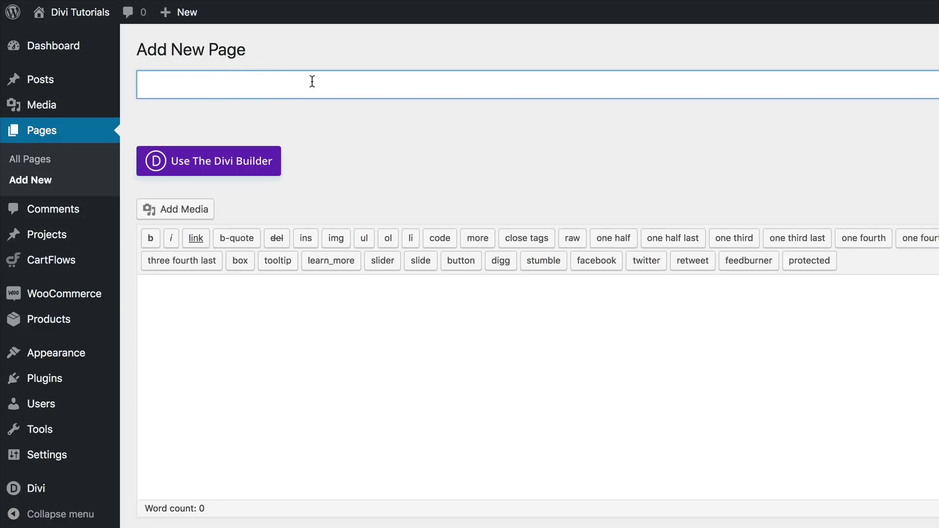
text(Responsive Fixed Sidebar)
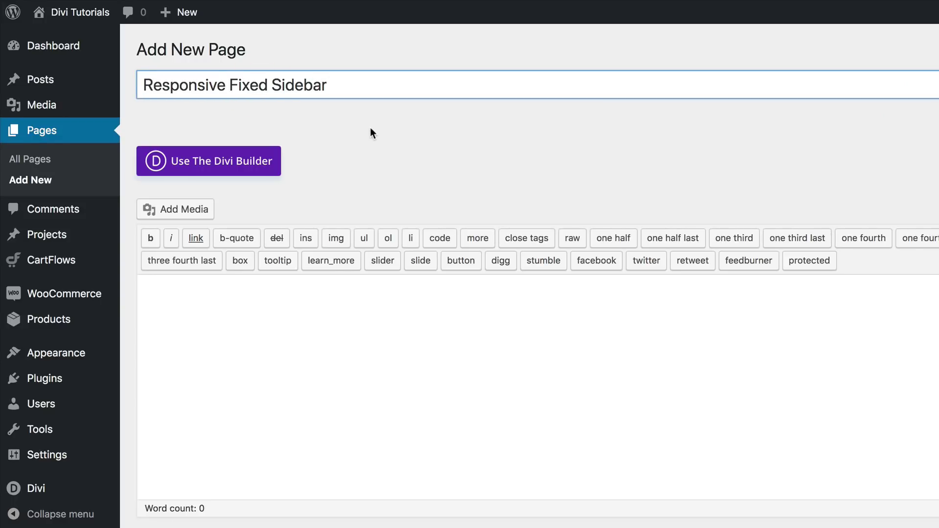
Use the Divi Builder on the page and load the premade Food Recipes Recipe Page layout from the Food & Drink category
click(213, 164)
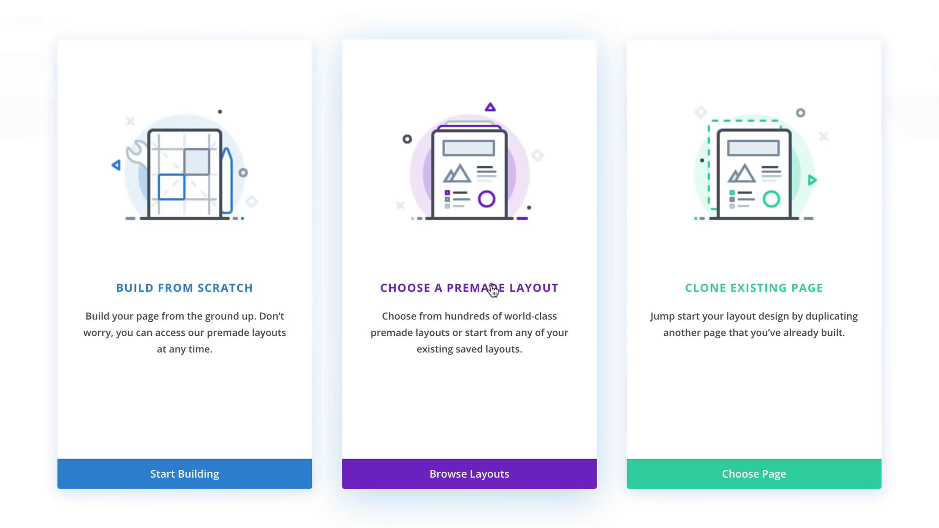
click(493, 289)
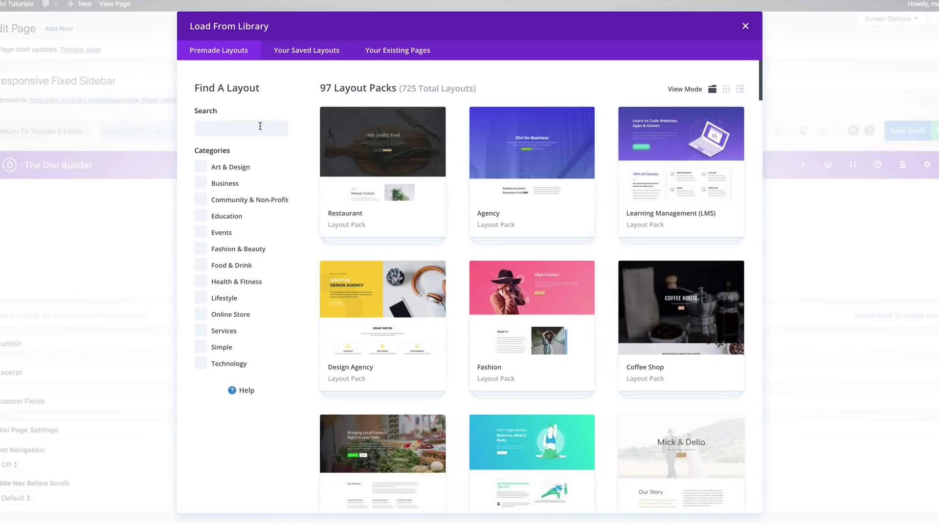
click(201, 267)
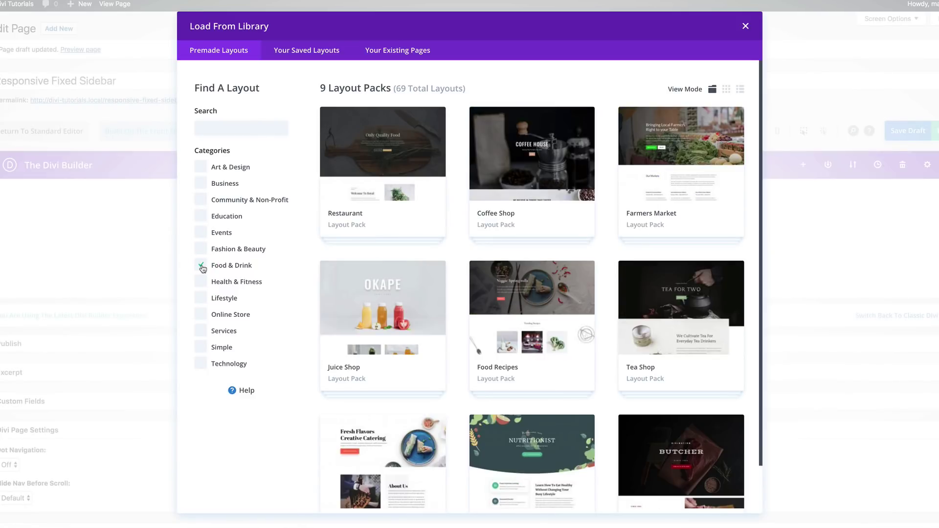
click(528, 316)
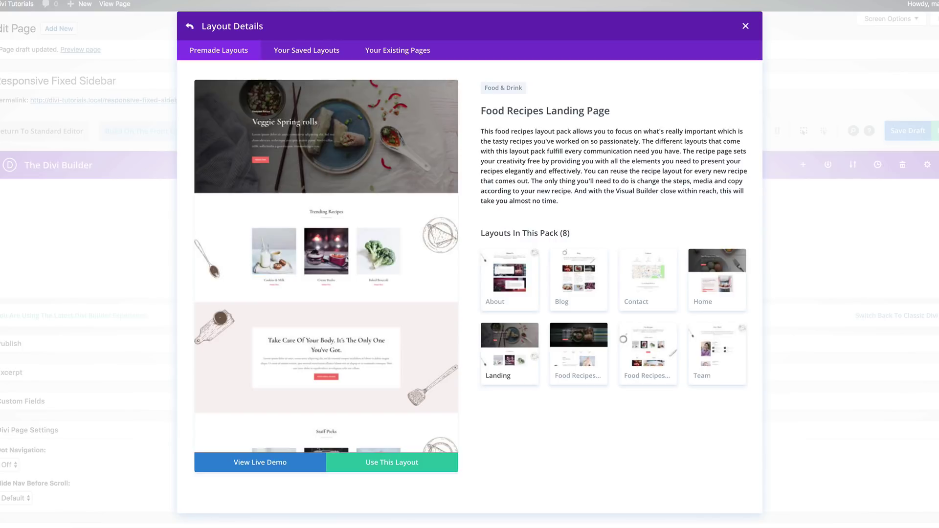
click(583, 355)
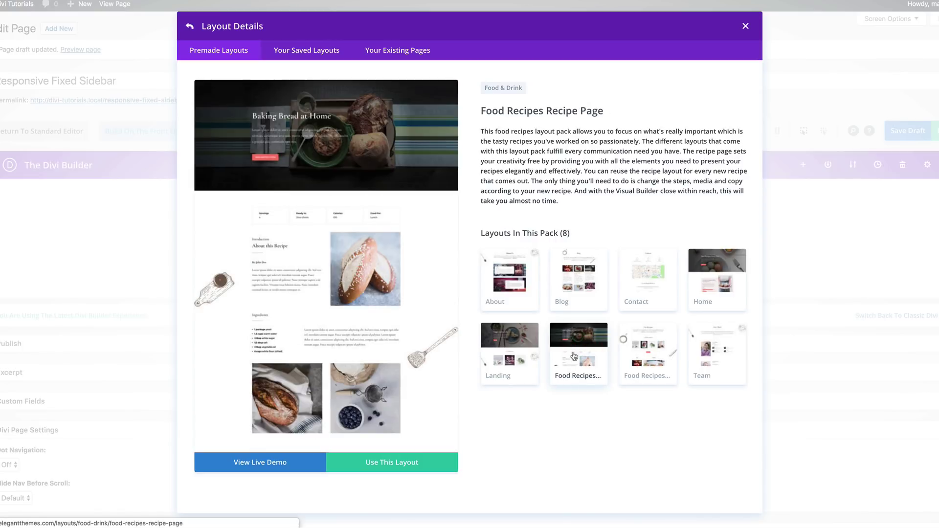
click(402, 464)
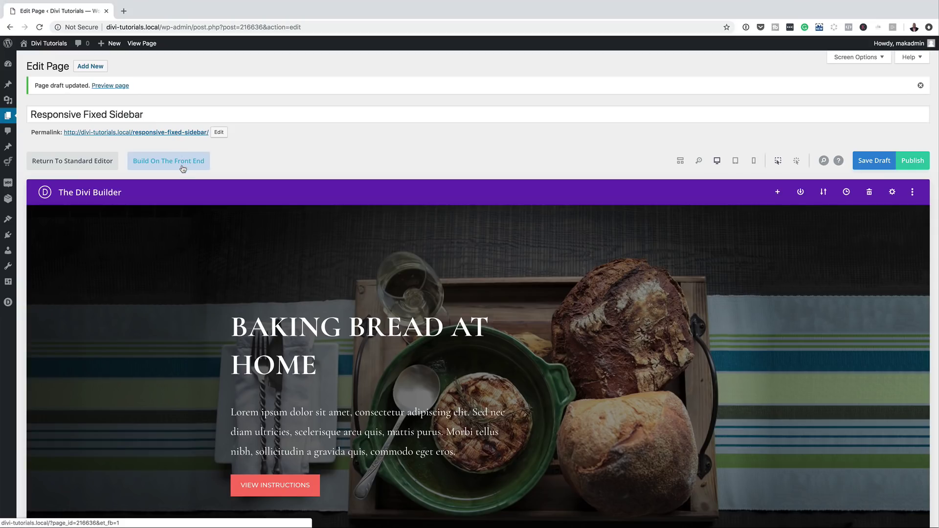
Switch to building on the front end and insert a regular section with an empty one-column row below the hero section
click(184, 166)
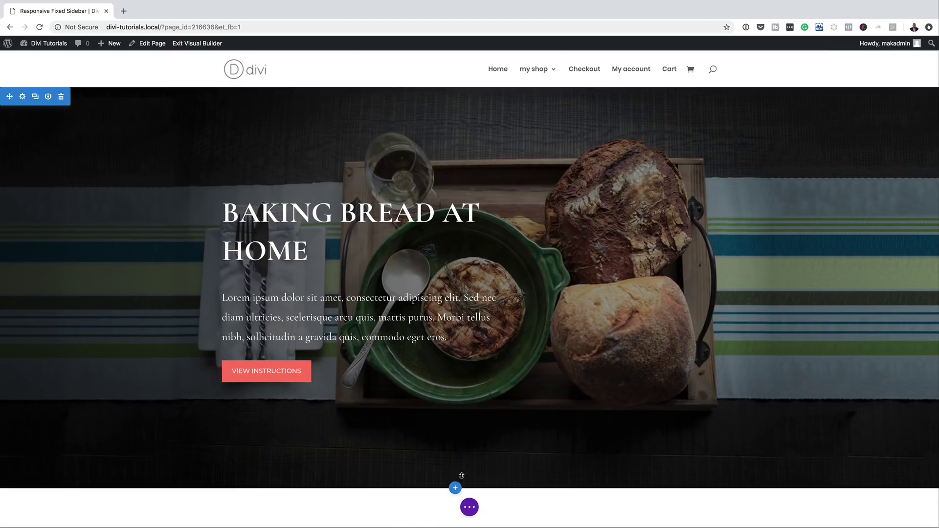
click(456, 488)
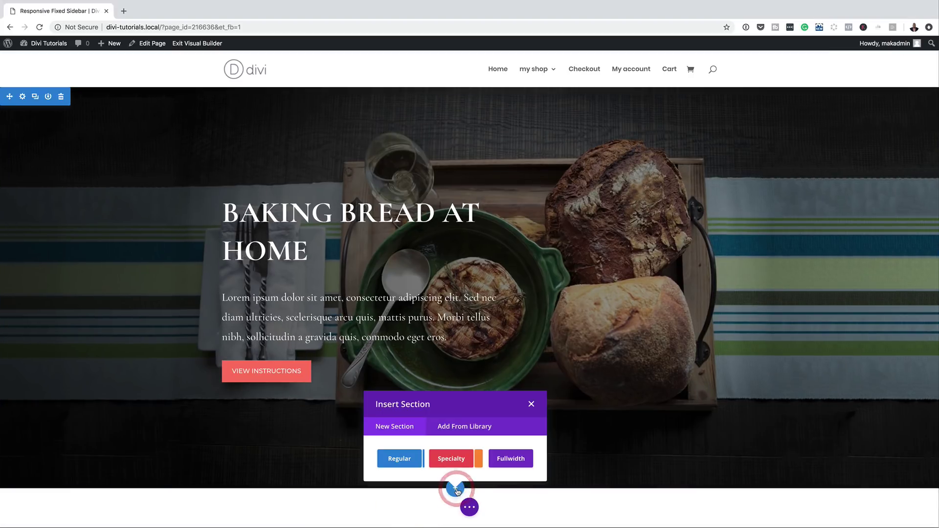
click(400, 460)
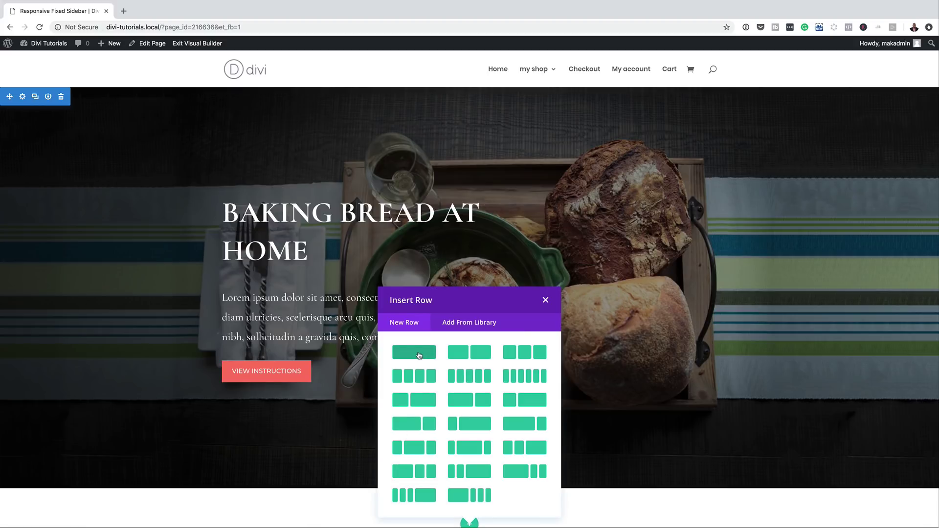
click(419, 356)
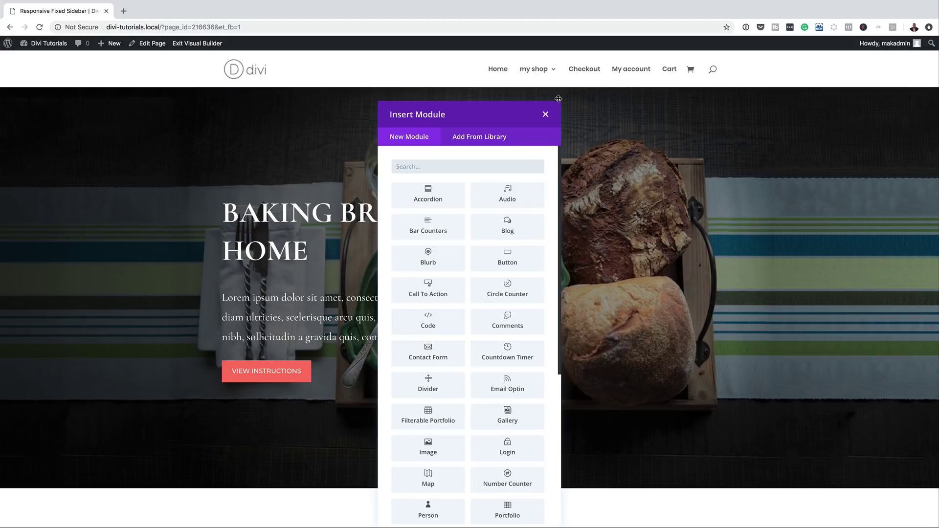
click(545, 116)
Move the new section above the hero section to the top of the page
scroll(199, 445, down, 2)
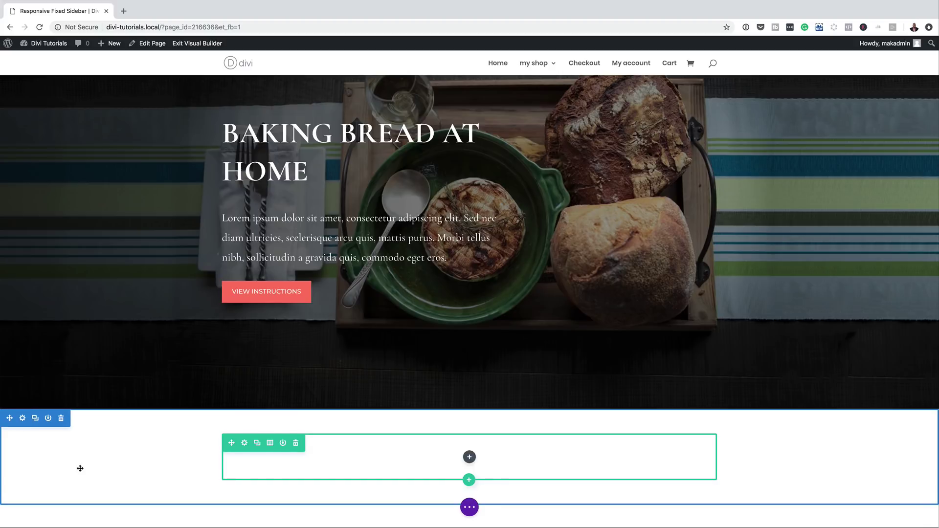
scroll(80, 470, up, 1)
drag(9, 434, 32, 76)
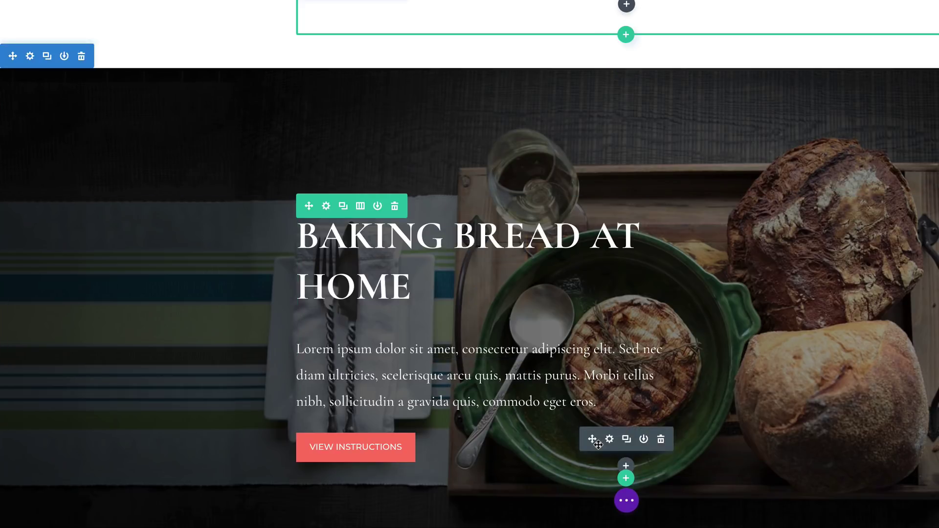
Copy the hero's View Instructions button into the new row and set the copy's main element CSS to "display: block !important;"
click(626, 439)
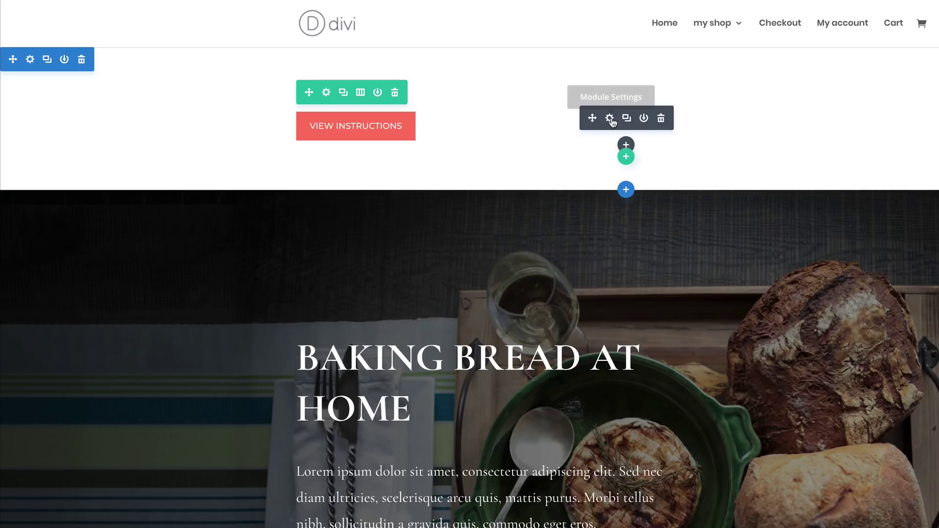
click(610, 119)
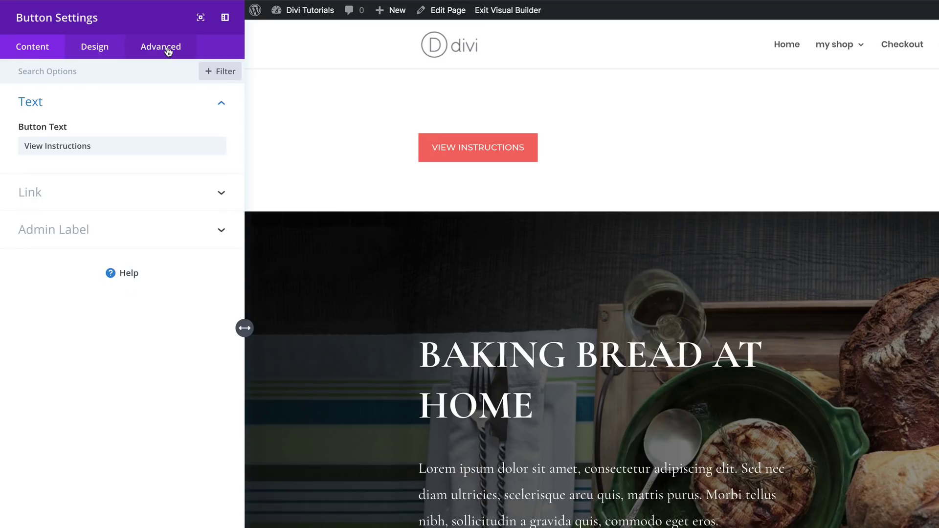
click(162, 47)
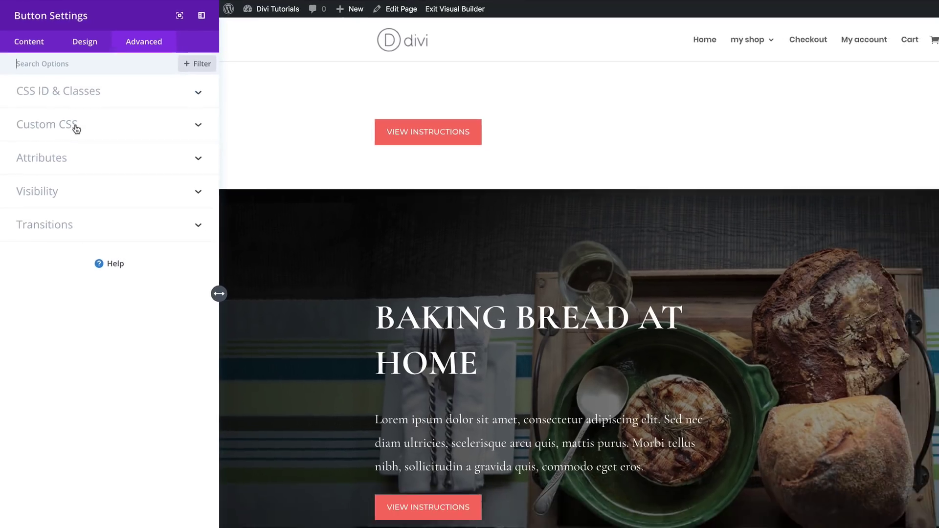
click(76, 127)
click(47, 251)
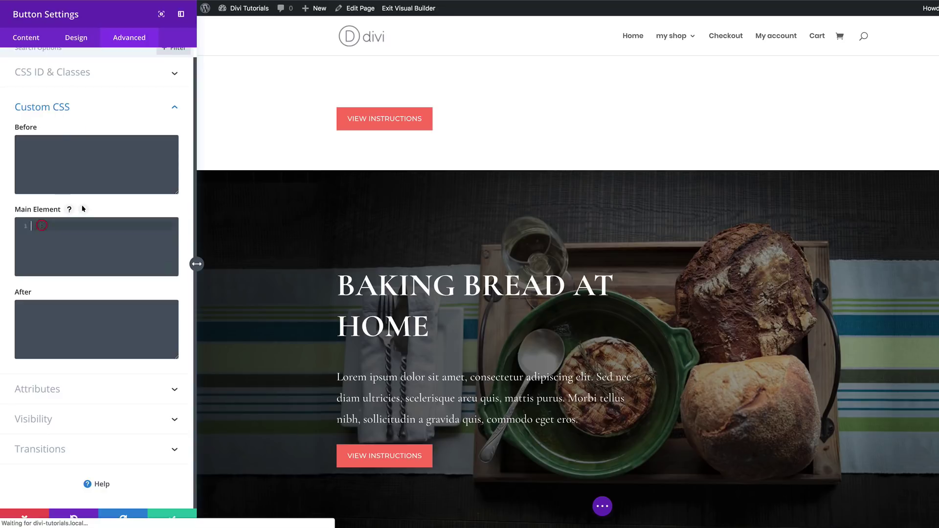
text(display: block !important;)
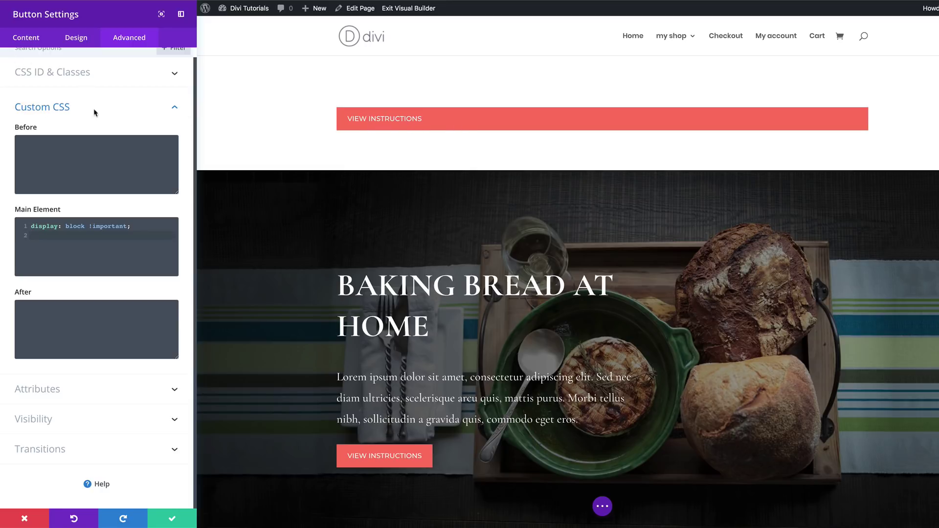
Change the full-width button's text to "introduction"
click(29, 38)
click(30, 83)
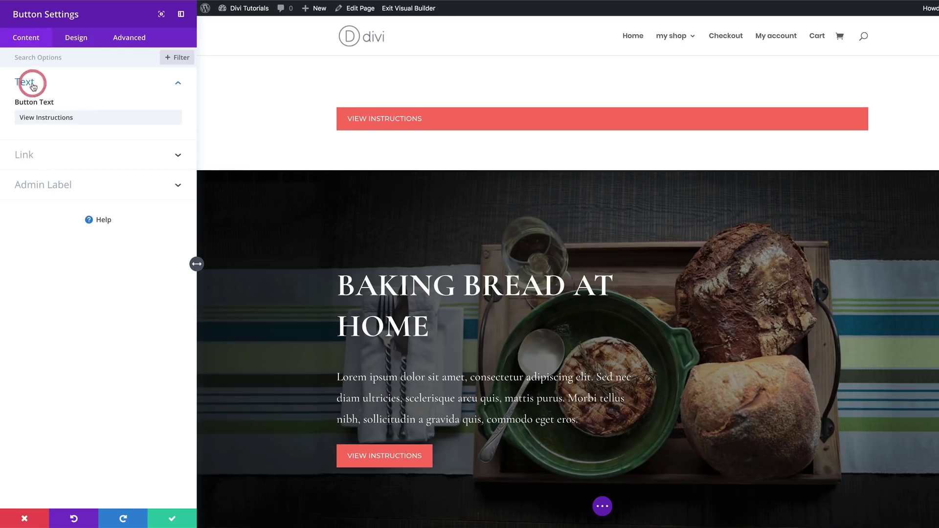
triple_click(78, 115)
text(introduction)
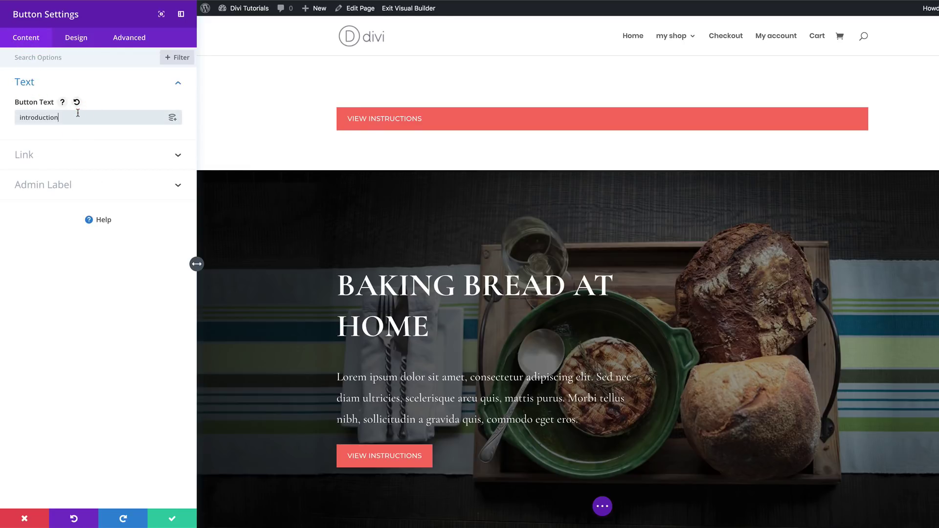
Set the introduction button's link URL to "#introduction" and save its settings
click(26, 156)
click(73, 152)
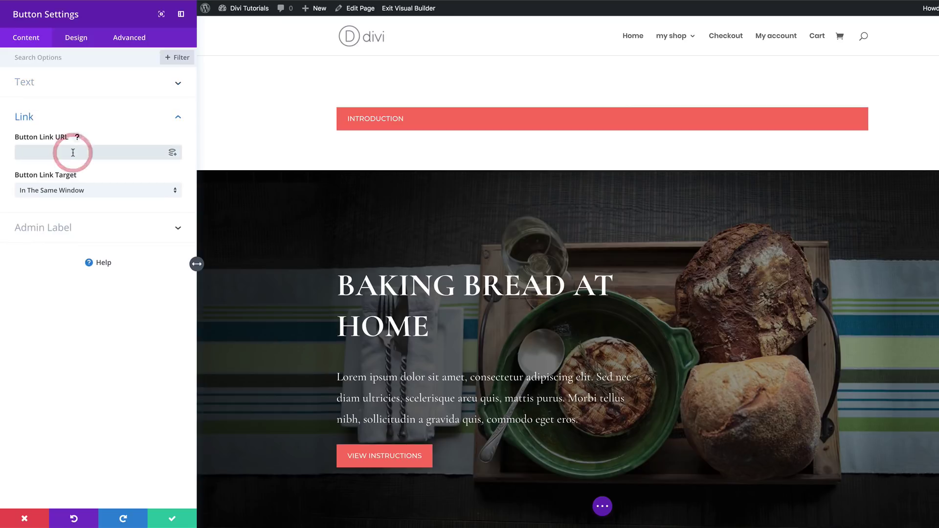
text(£)
key(BackSpace)
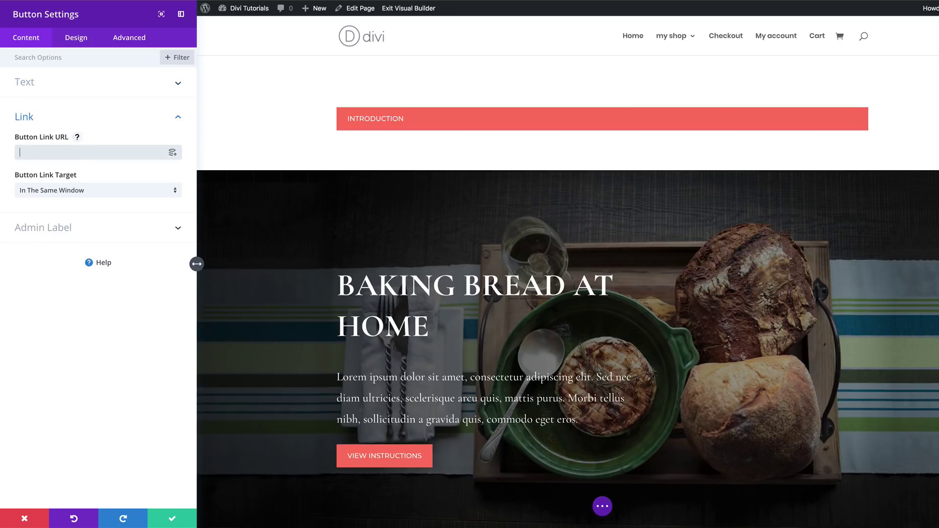
text(#introduction)
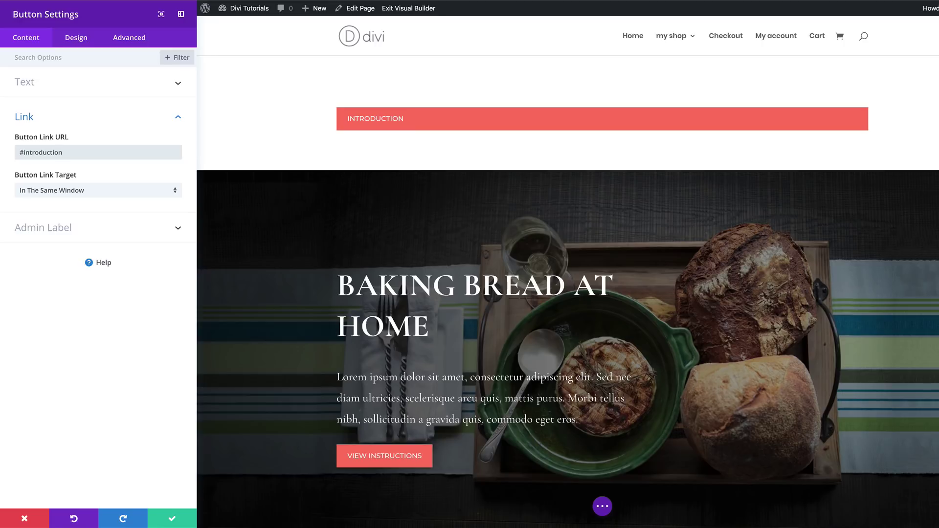
click(172, 519)
Duplicate the introduction button twice within the same row
mouse_move(411, 133)
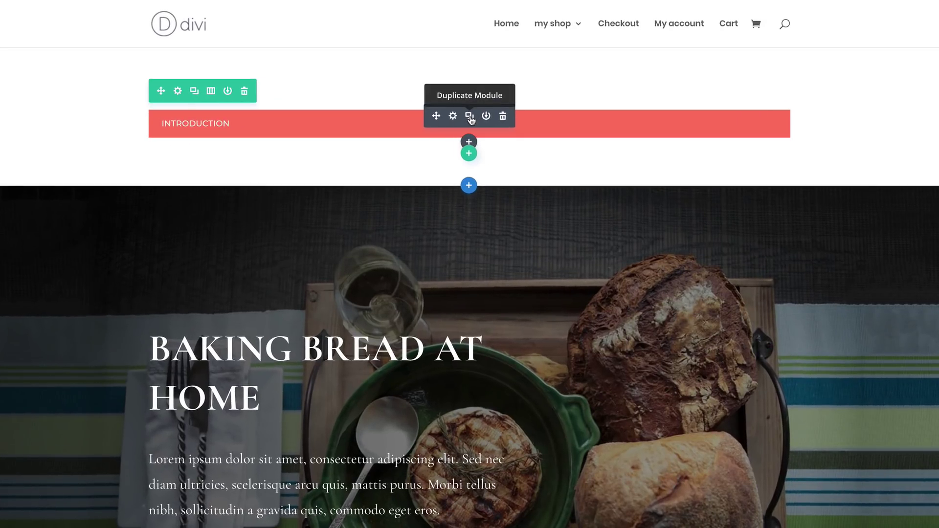
click(470, 119)
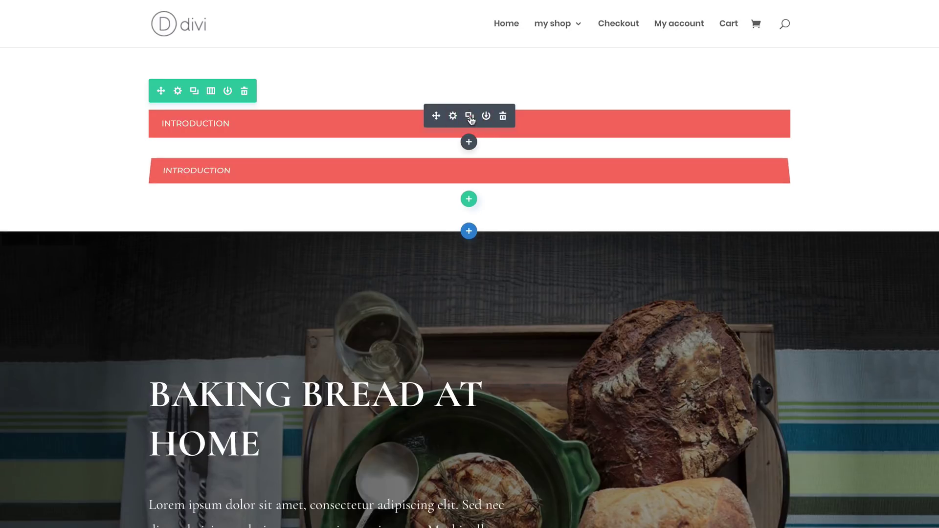
click(470, 119)
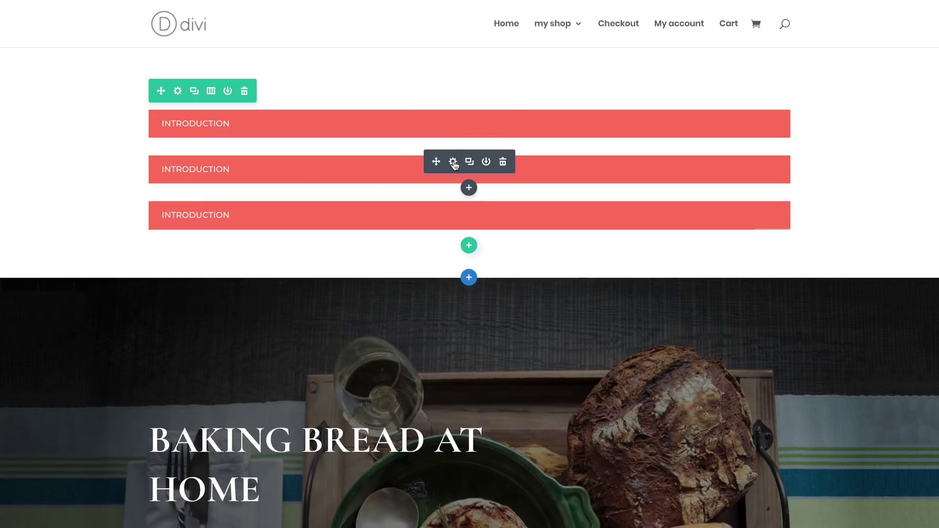
Change the second button's text to "ingredients" and its link URL to "#ingredients", and save its settings
click(454, 162)
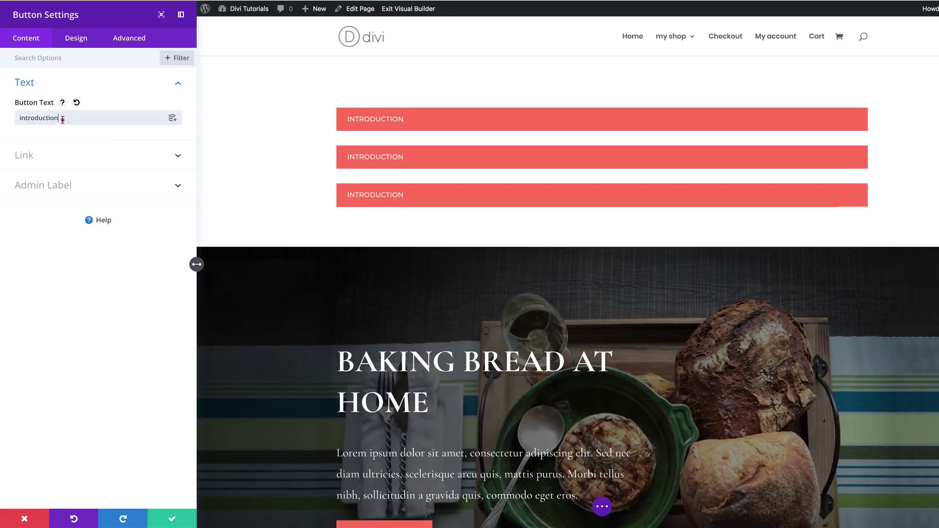
drag(63, 118, 4, 118)
text(ingredients)
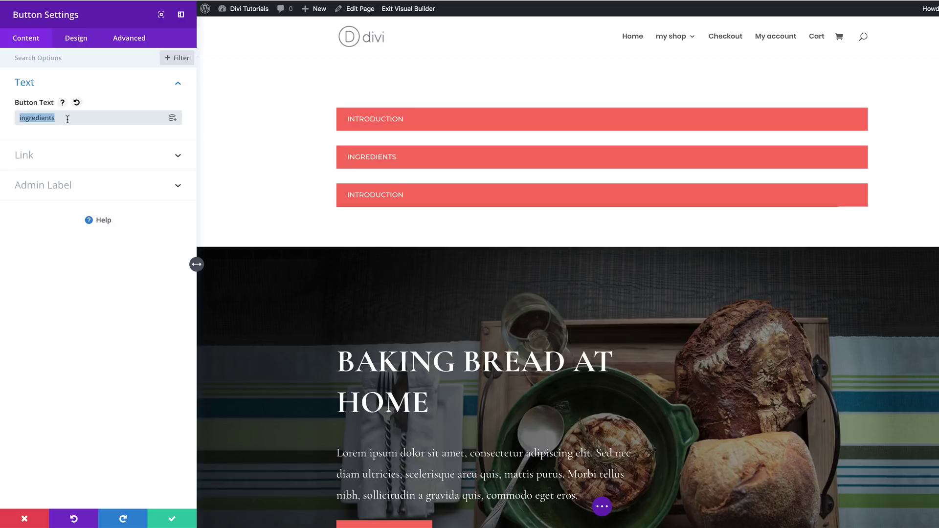
click(24, 155)
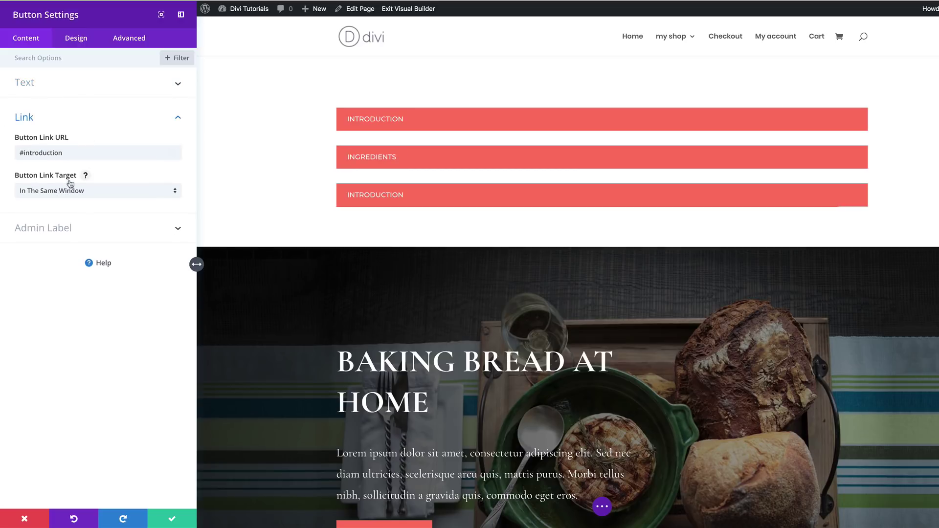
drag(24, 153, 82, 155)
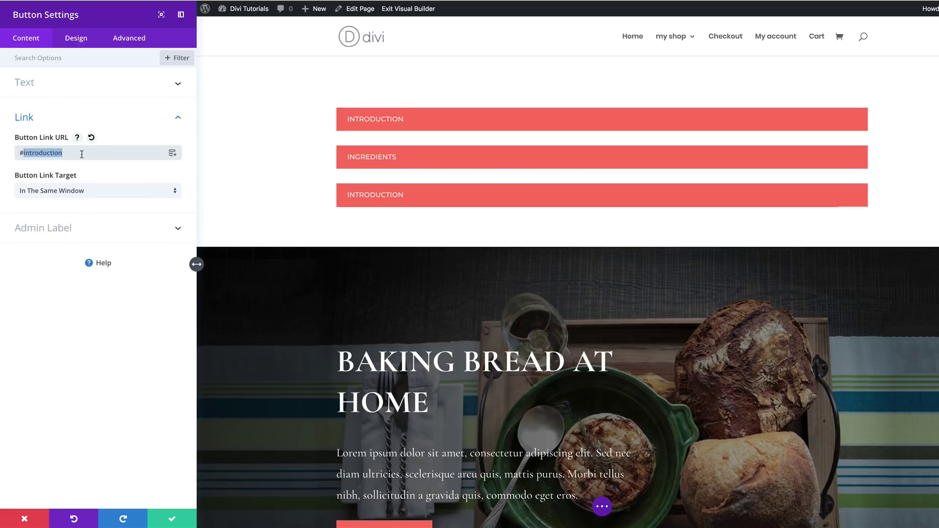
text(ingredients)
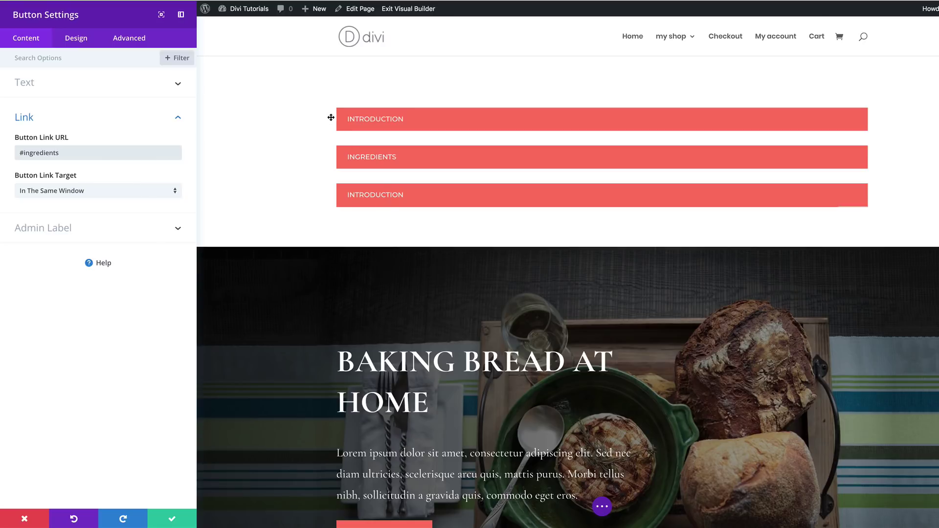
click(173, 521)
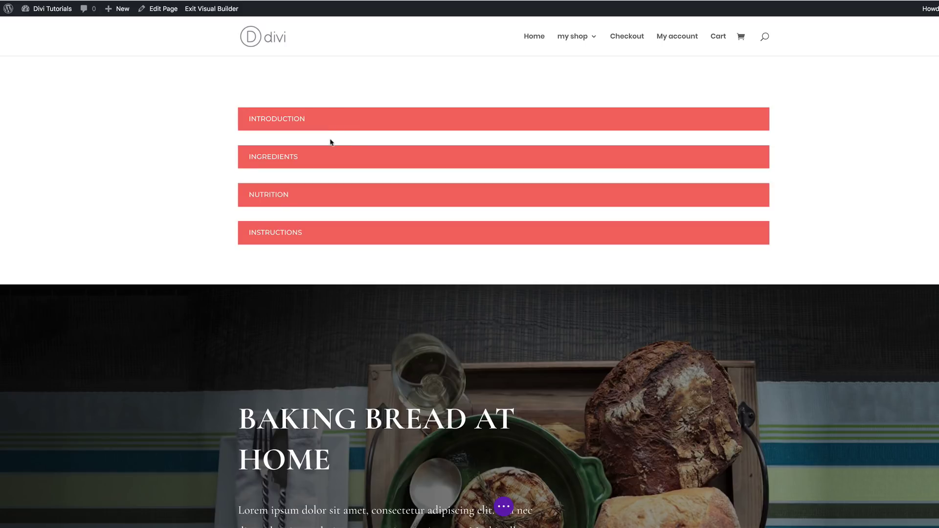
Set the CSS ID of the section holding the servings and About This Recipe content to "introduction" and save its settings
scroll(399, 156, down, 10)
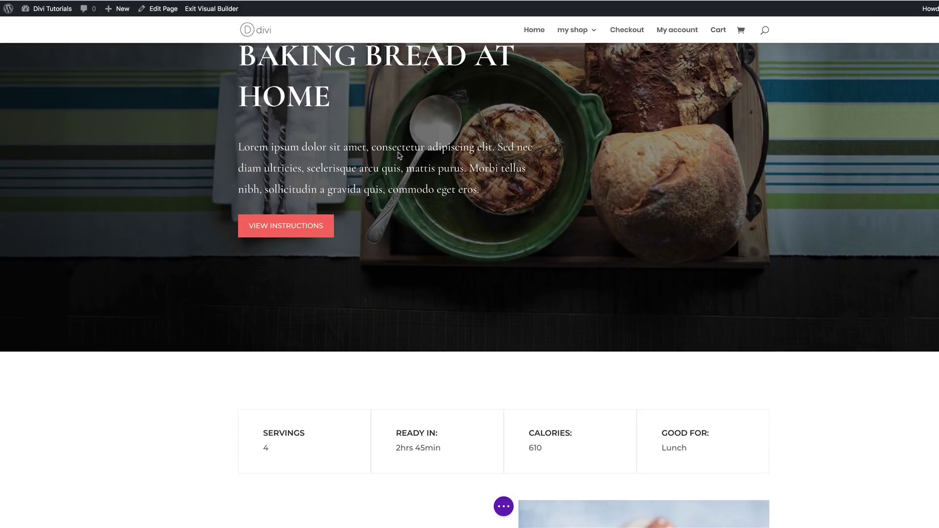
scroll(399, 155, down, 3)
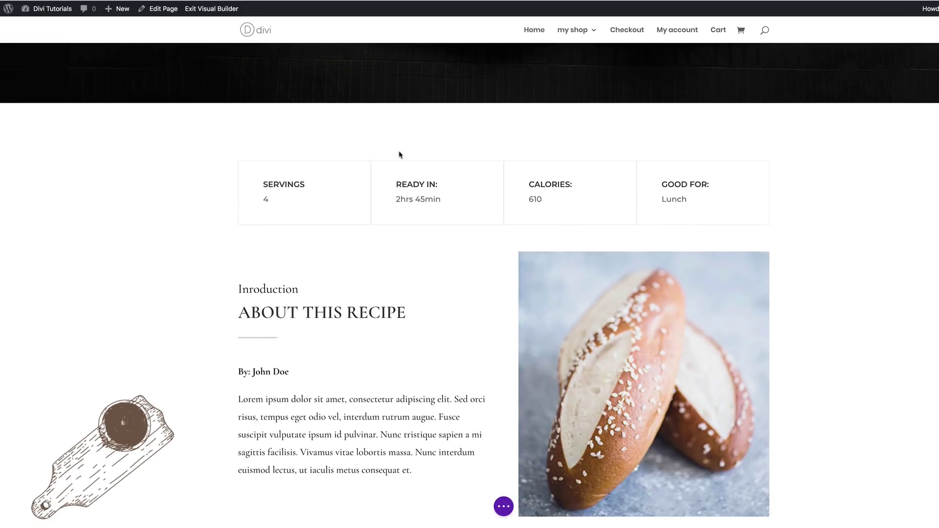
scroll(399, 153, down, 1)
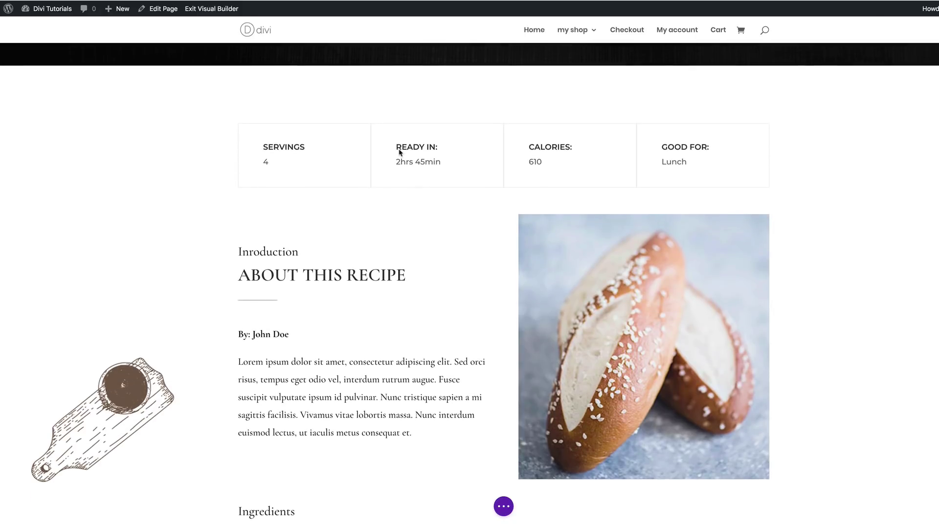
scroll(399, 153, down, 1)
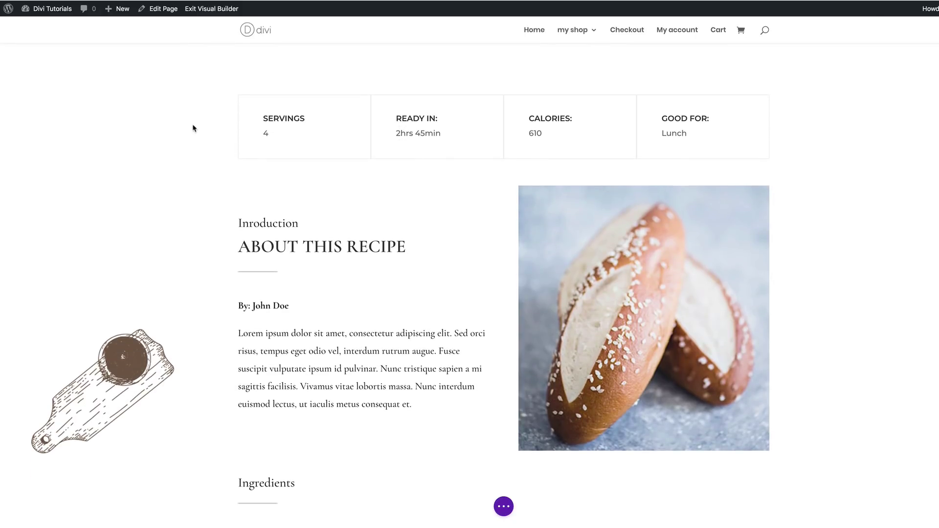
scroll(193, 128, up, 2)
click(168, 172)
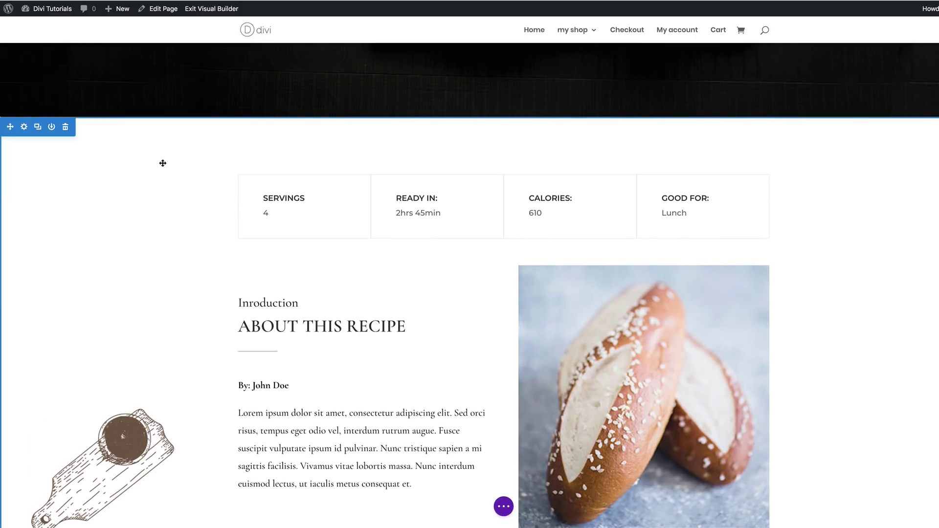
click(23, 127)
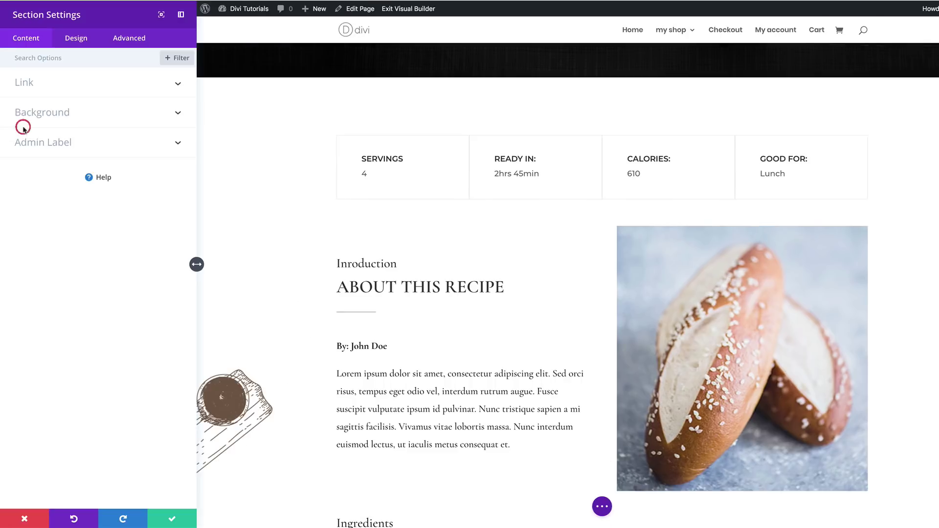
click(123, 39)
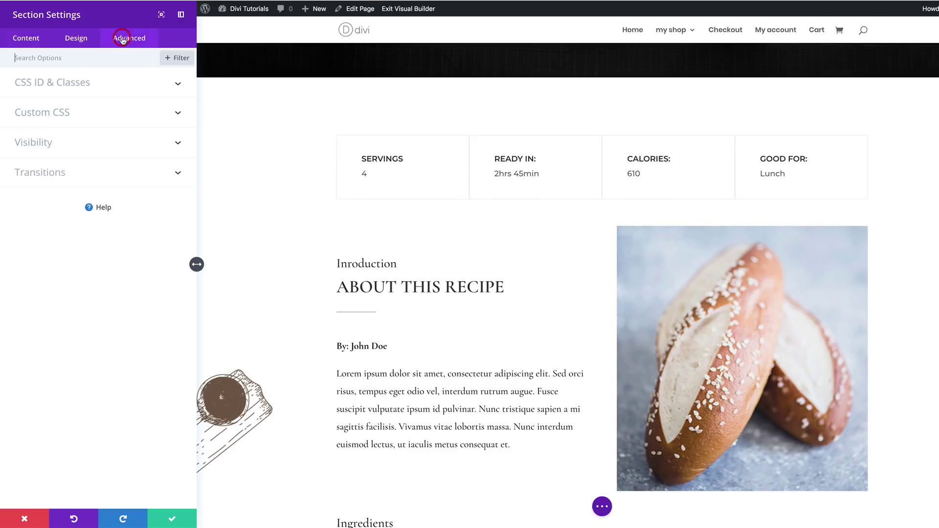
click(91, 86)
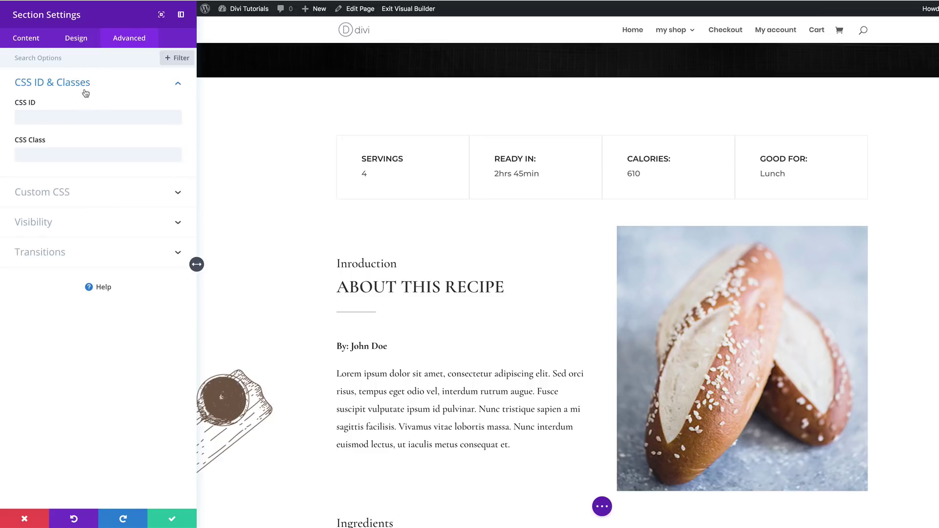
click(42, 119)
text(introduction)
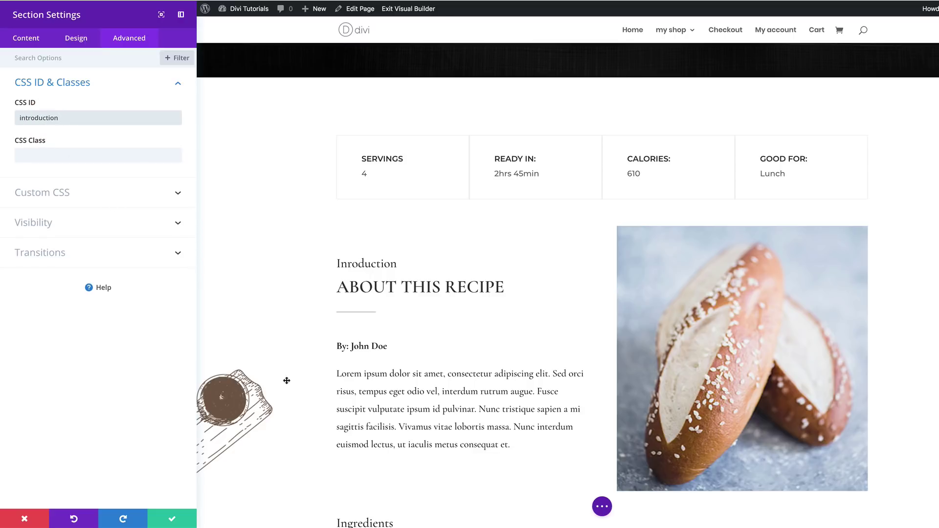
click(172, 523)
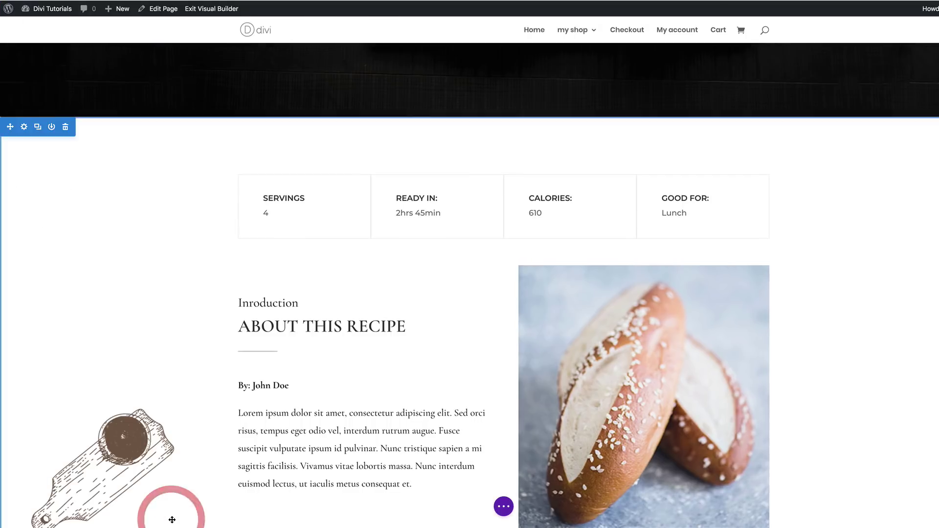
Set the CSS ID of the row containing the Ingredients heading to "ingredients" and save the row settings
scroll(151, 159, up, 10)
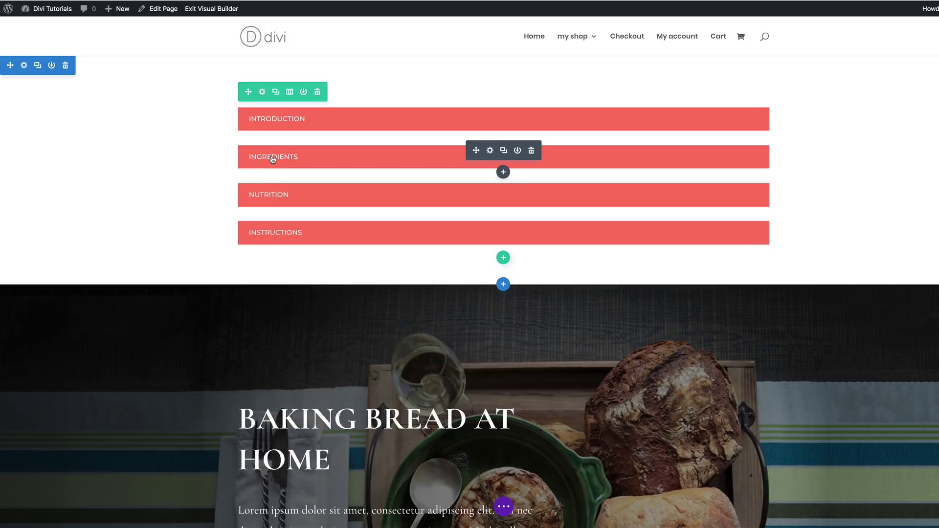
scroll(176, 209, down, 15)
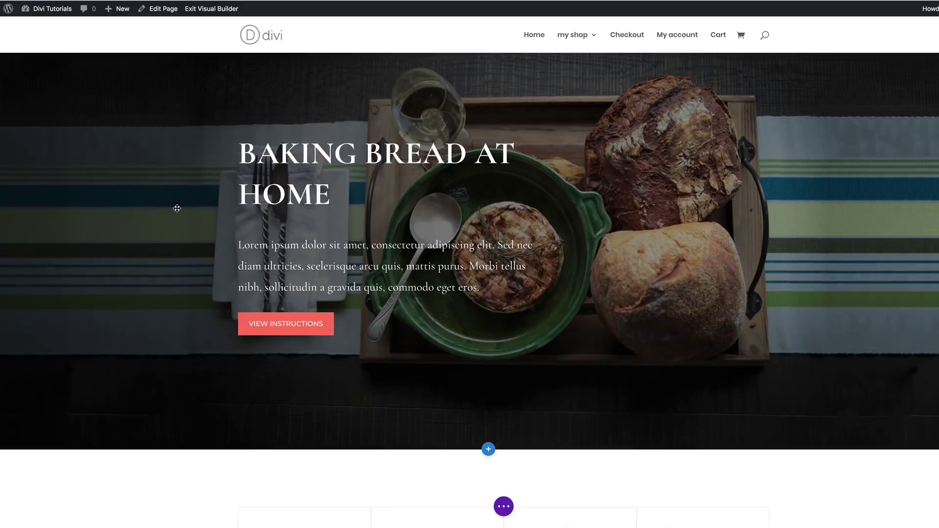
scroll(177, 208, down, 5)
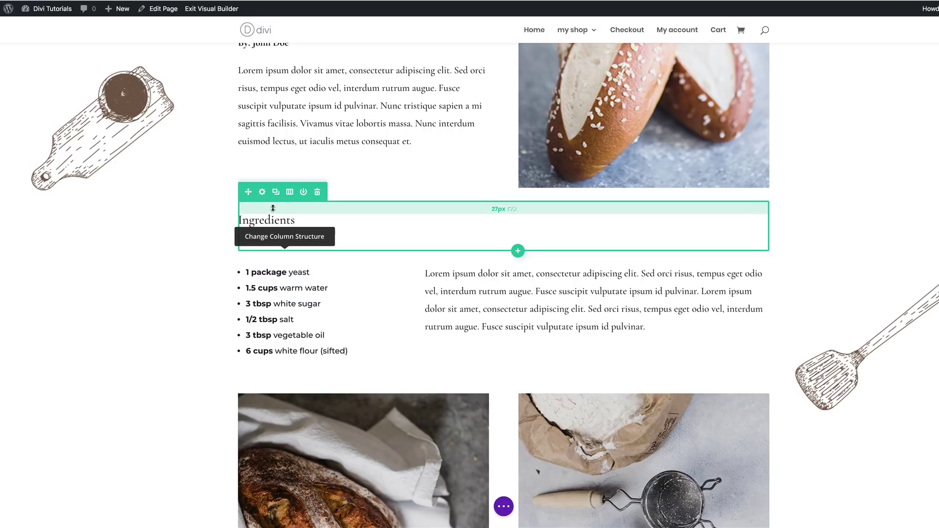
click(262, 191)
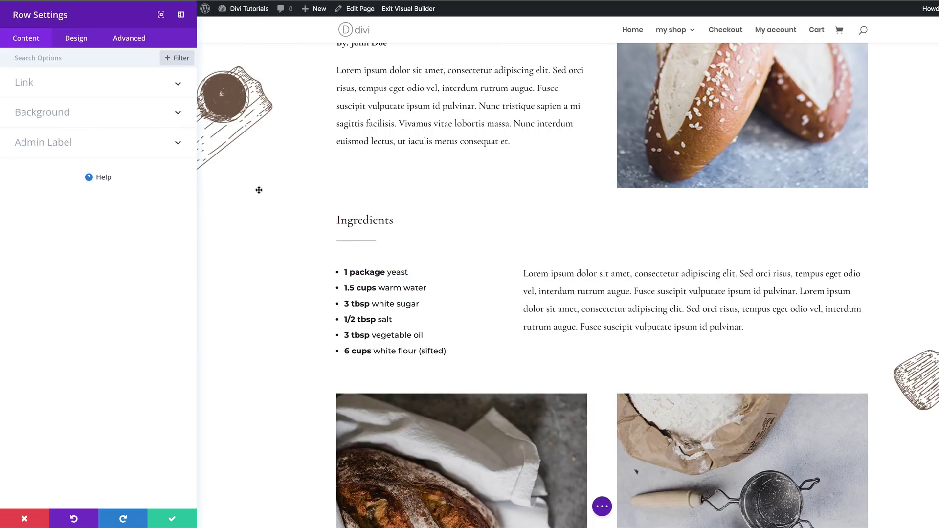
click(126, 38)
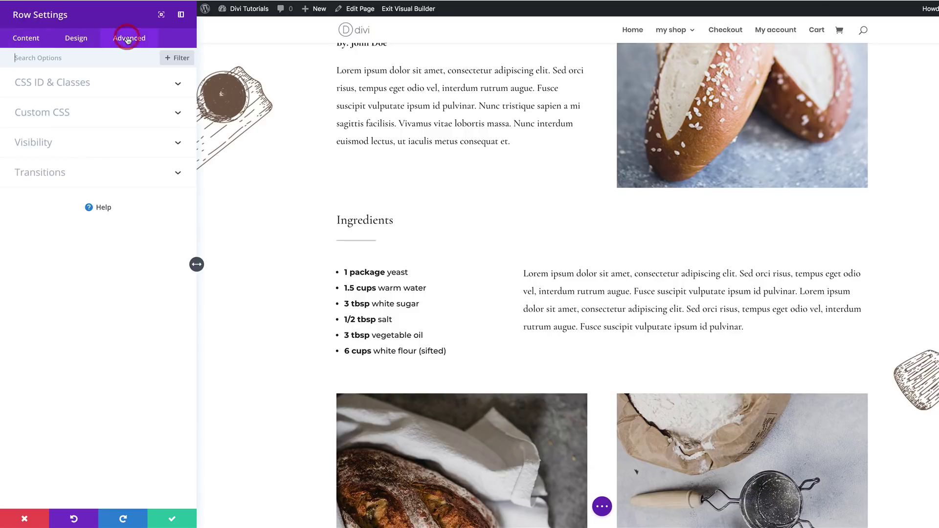
click(67, 86)
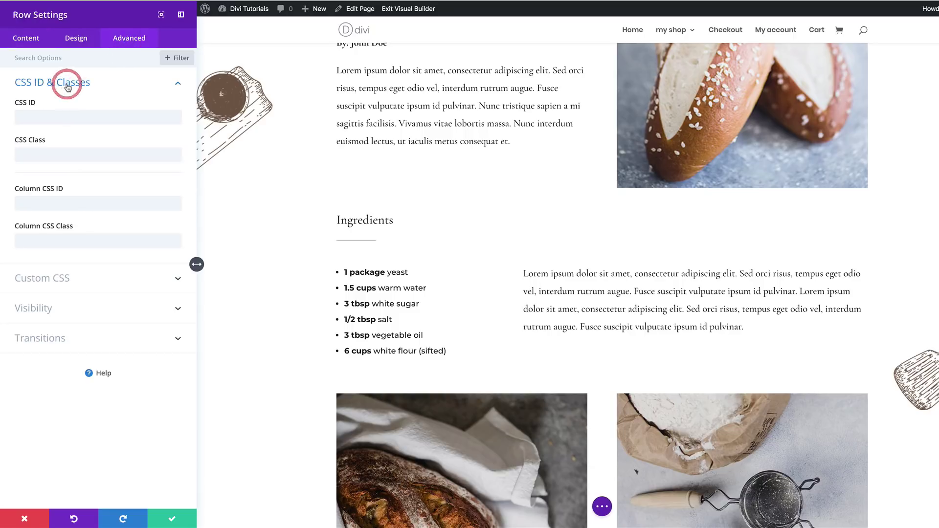
click(53, 114)
text(ingredients)
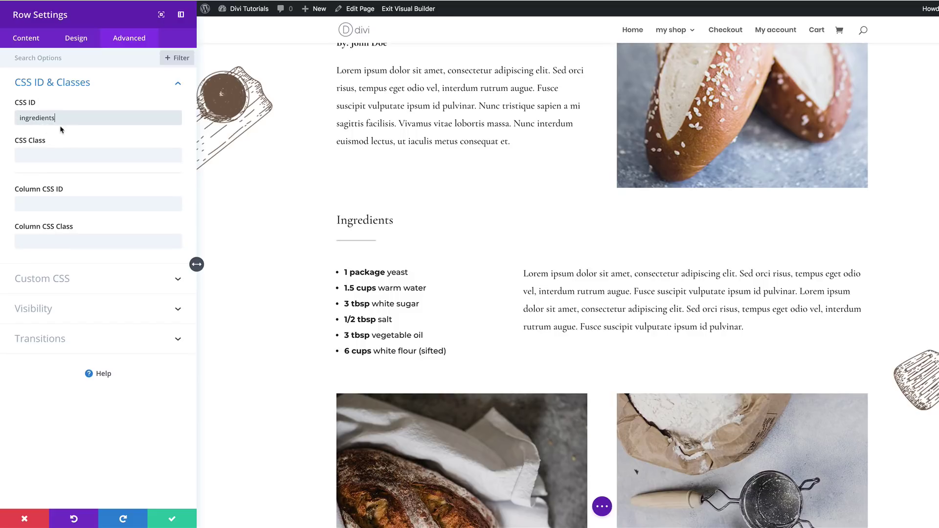
click(172, 518)
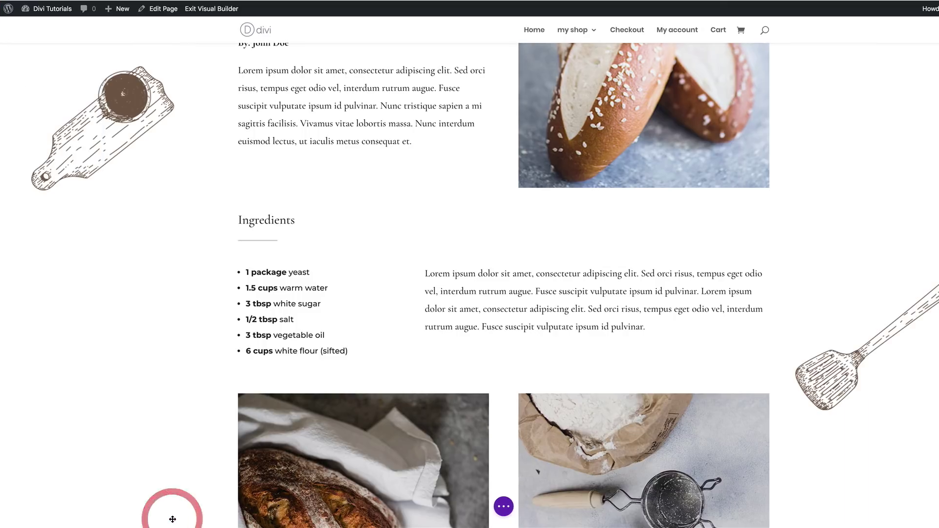
Set the Nutrition section's CSS ID to "nutrition" and save the section settings
scroll(616, 231, down, 10)
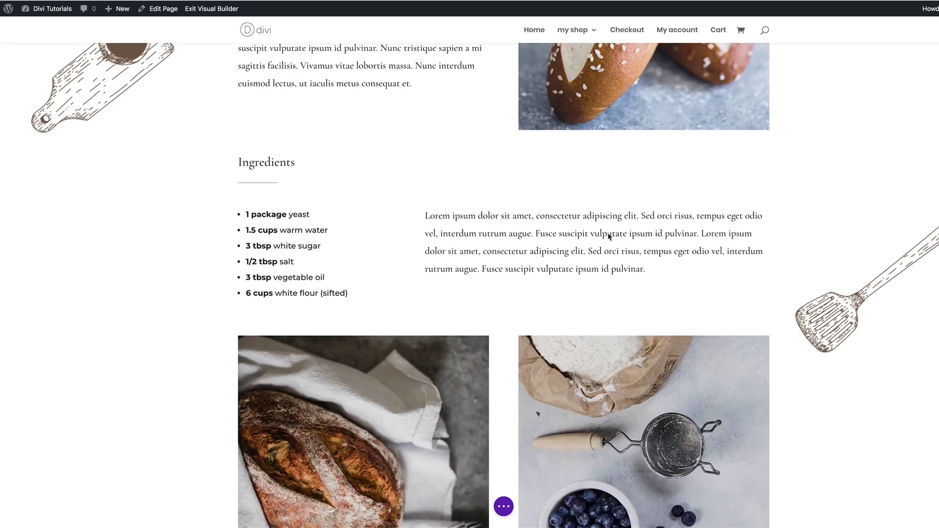
scroll(609, 237, down, 1)
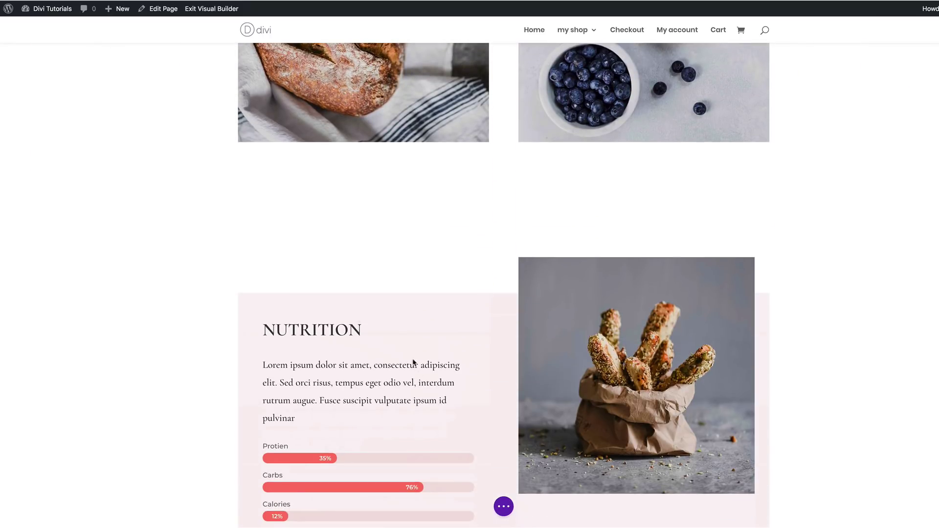
click(122, 342)
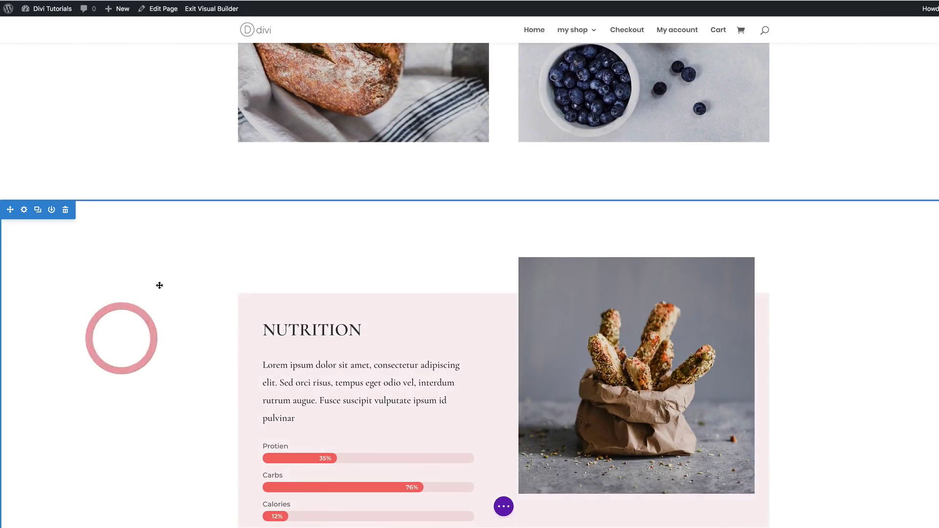
click(25, 210)
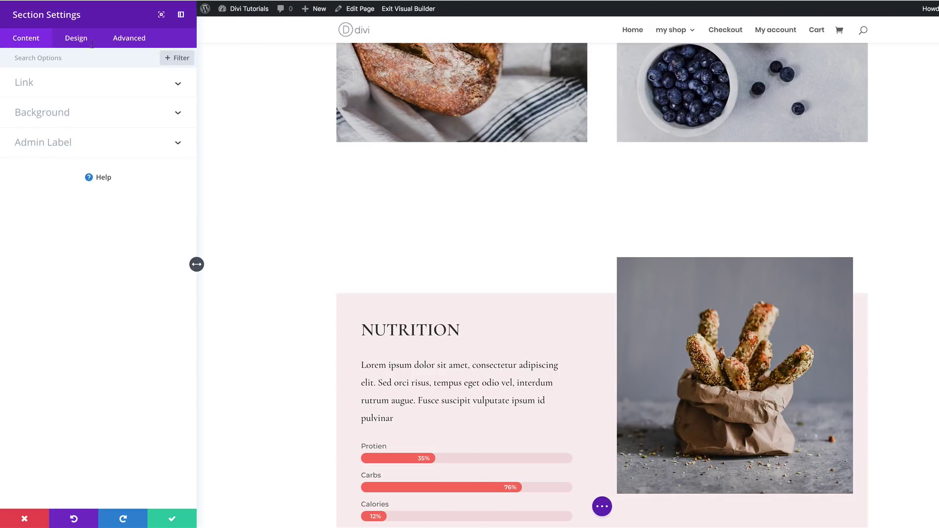
click(128, 38)
click(48, 84)
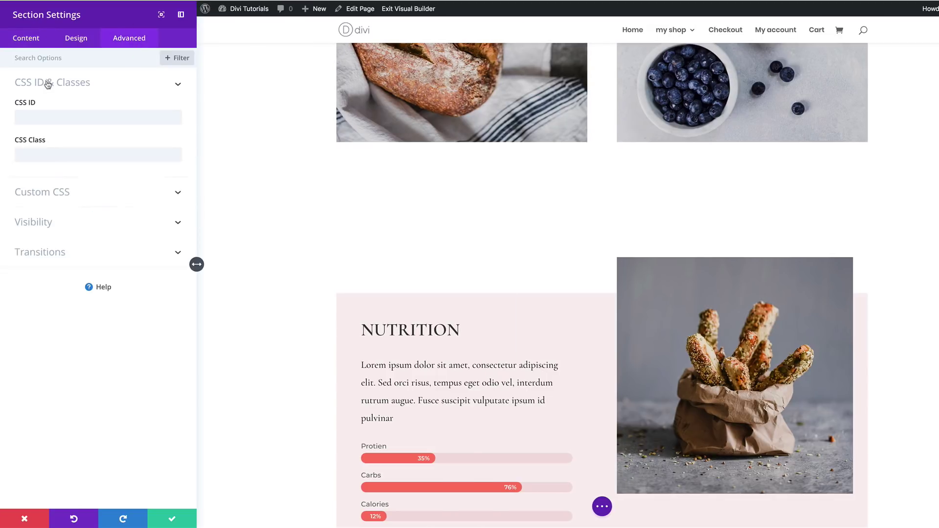
click(41, 117)
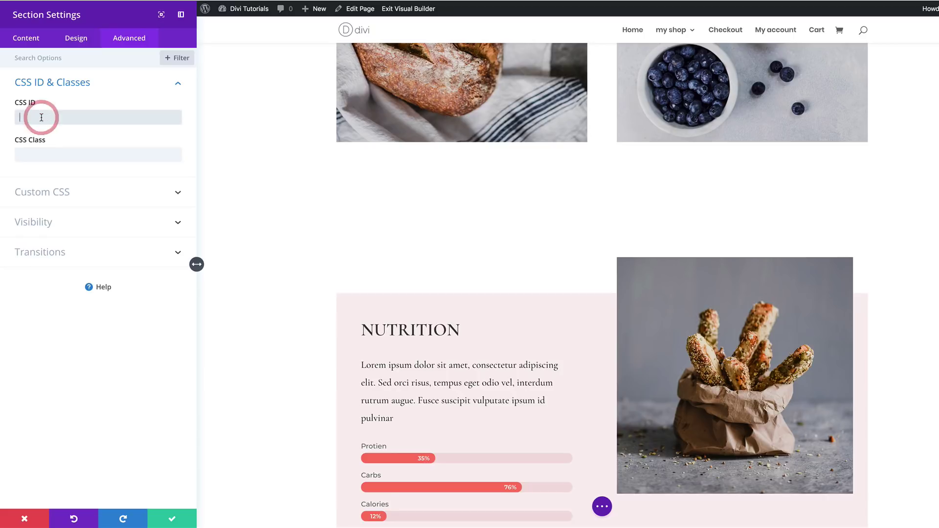
text(nutrition)
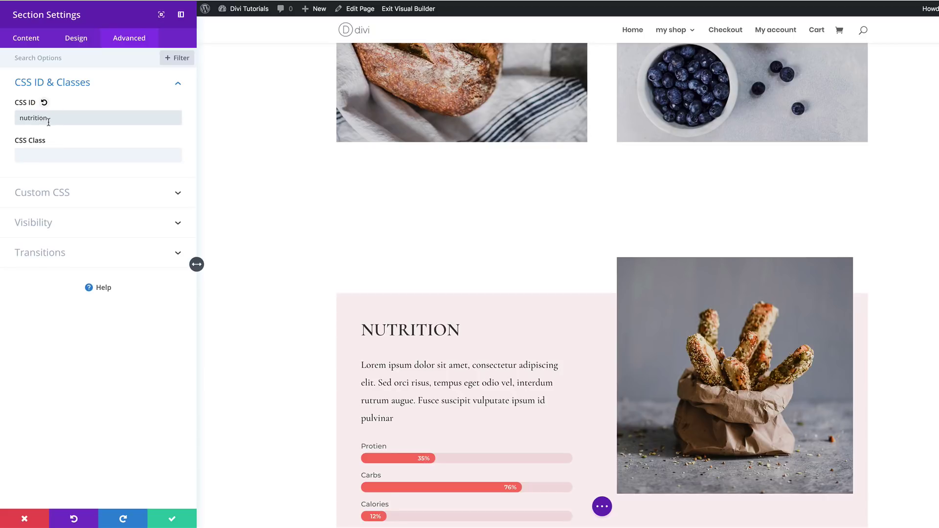
click(172, 518)
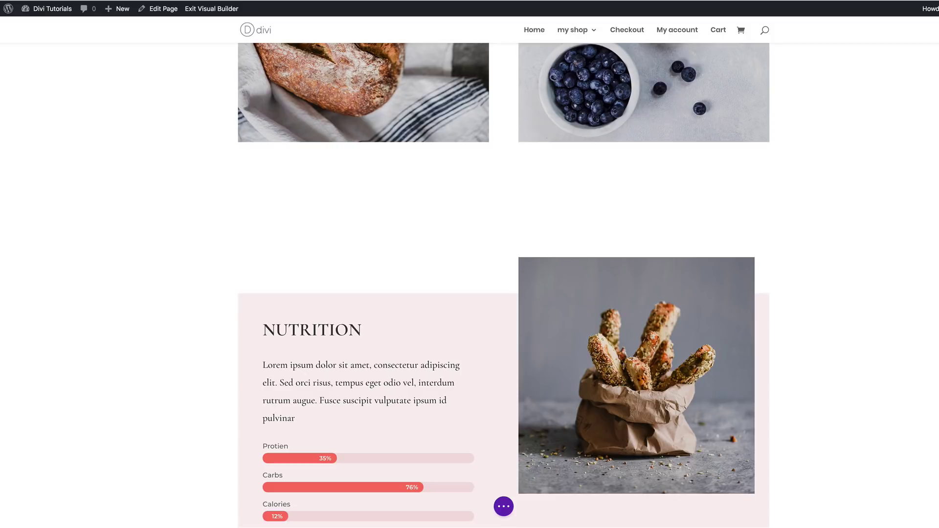
Set the Step by Step Instructions section's CSS ID to "instructions" and save the section settings
scroll(822, 268, down, 8)
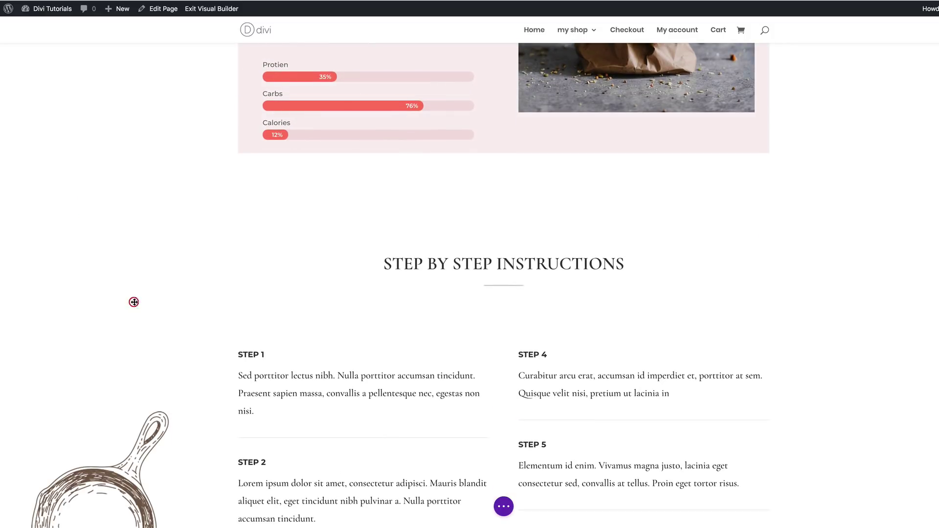
mouse_move(75, 219)
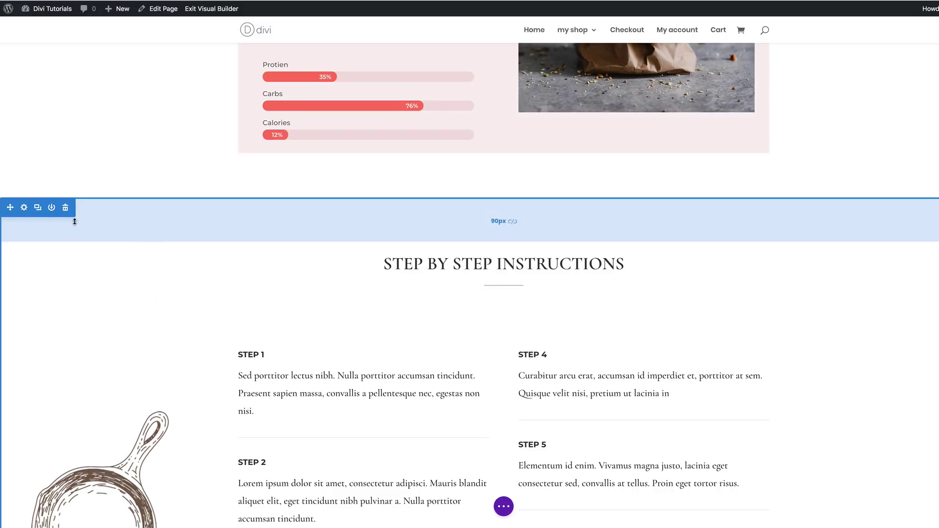
click(24, 208)
click(135, 43)
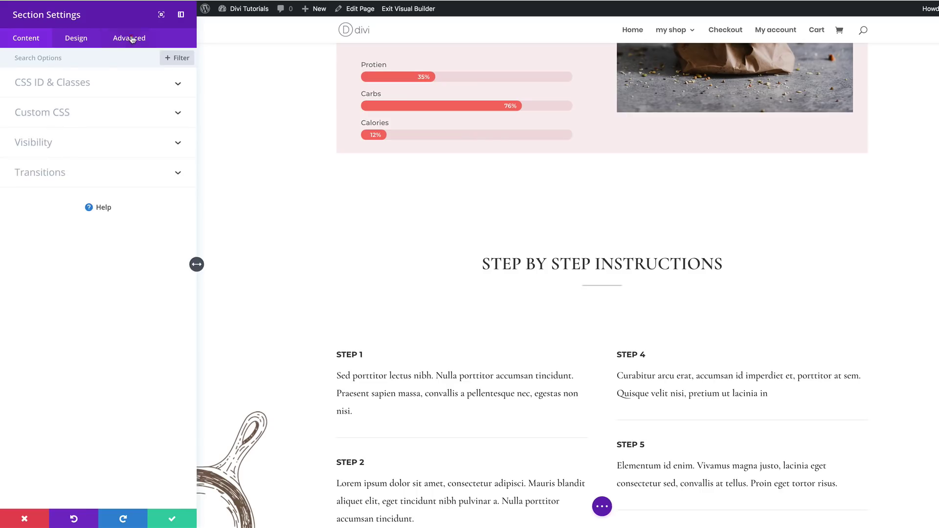
click(75, 88)
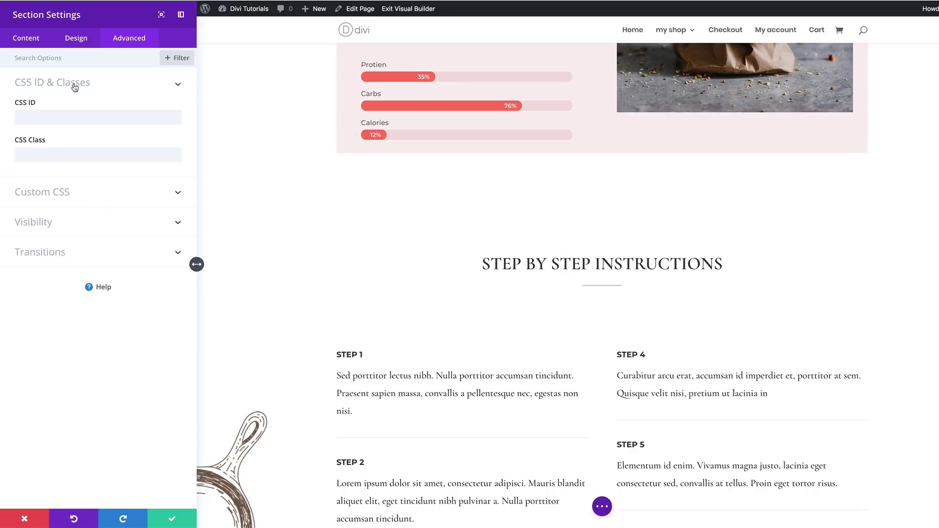
click(58, 116)
text(instructions)
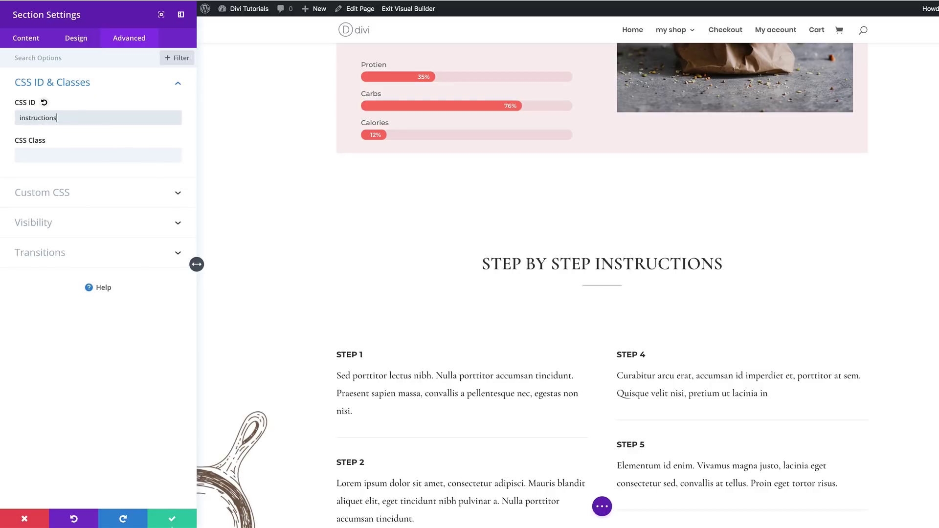
click(172, 519)
Exit the visual builder and test the introduction button's anchor link on the live page
scroll(788, 293, down, 5)
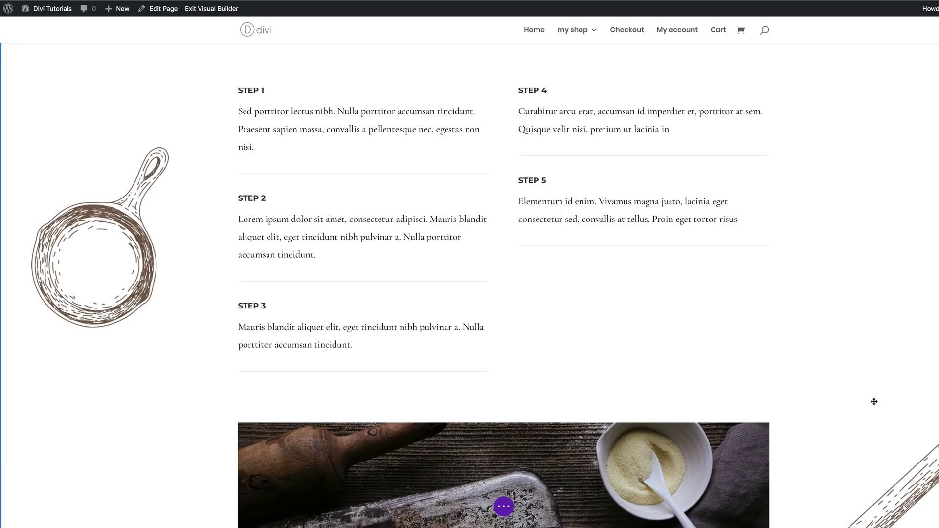
click(867, 369)
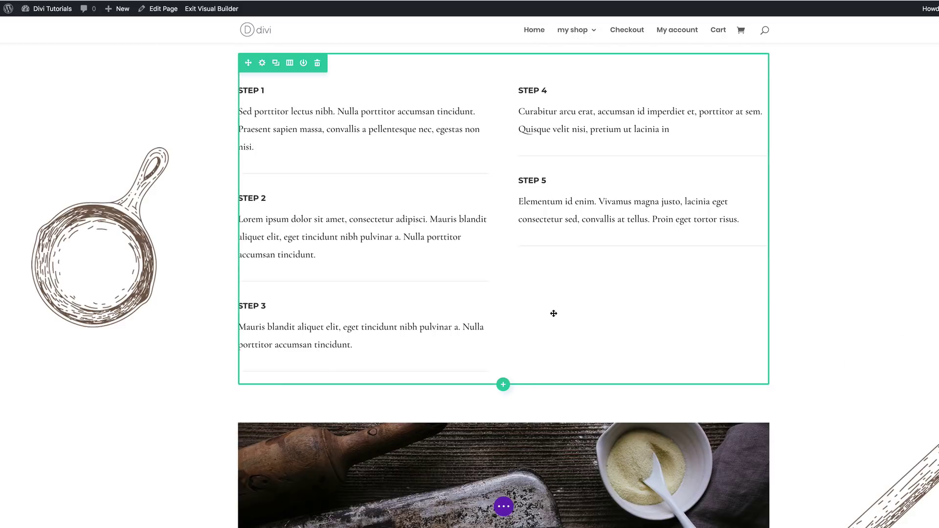
click(205, 14)
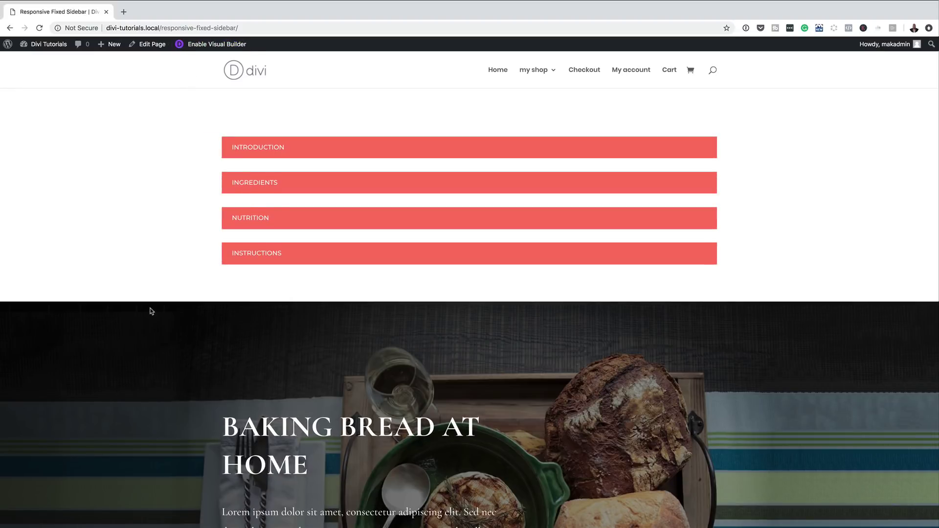
click(264, 145)
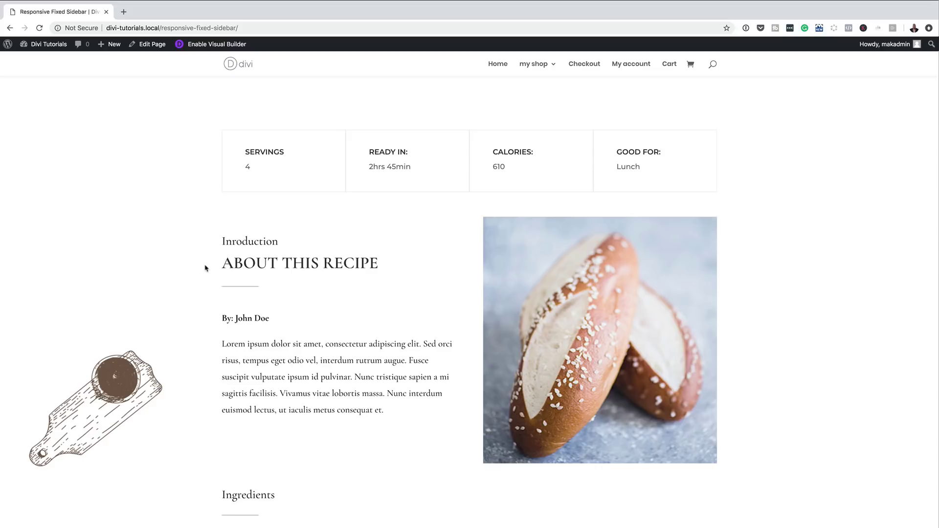
Test the Ingredients, Nutrition and Instructions anchor-link buttons on the live page
scroll(205, 268, up, 15)
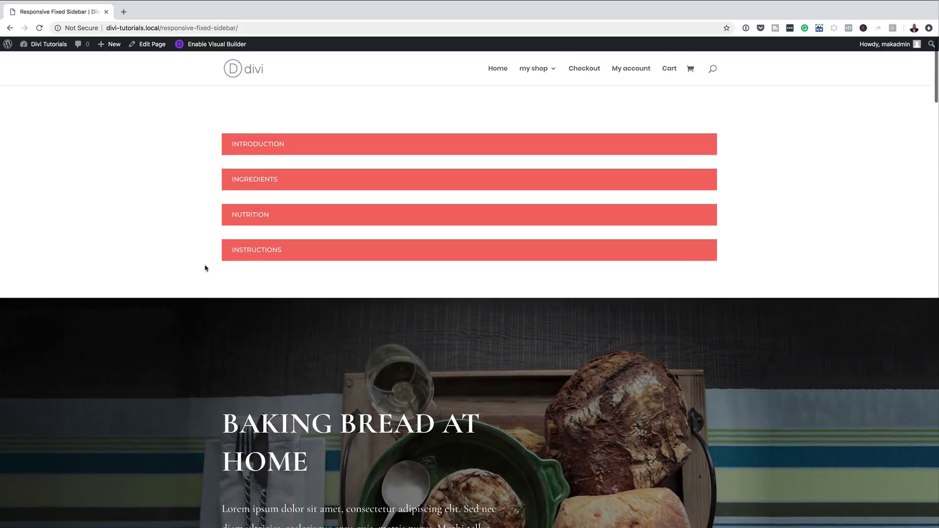
click(266, 184)
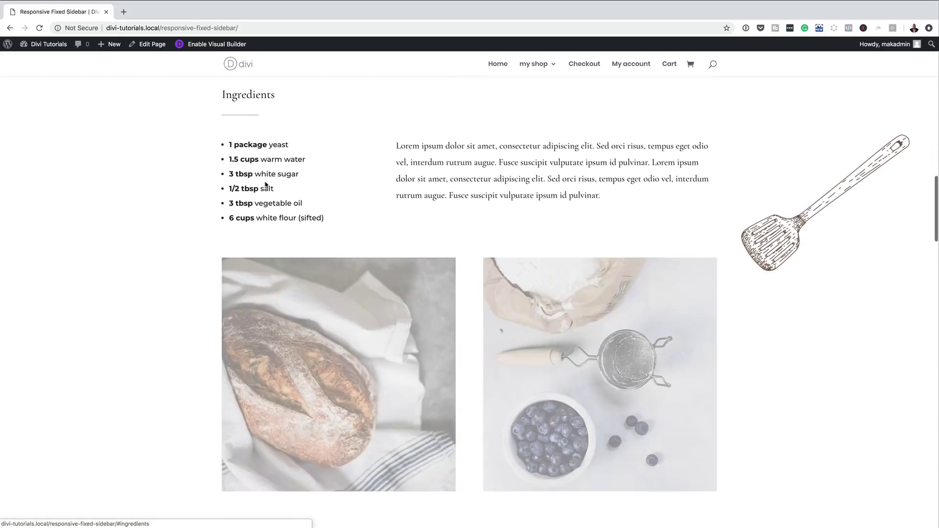
scroll(202, 295, up, 15)
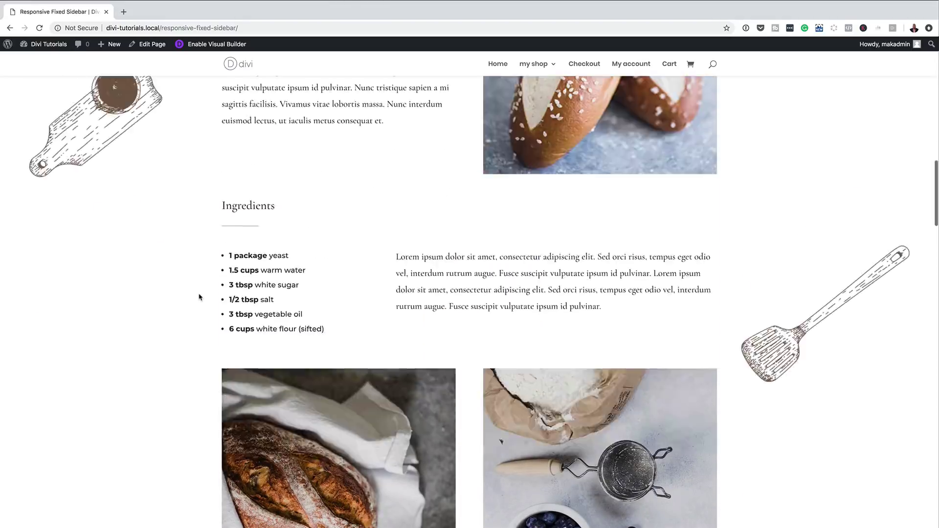
click(254, 218)
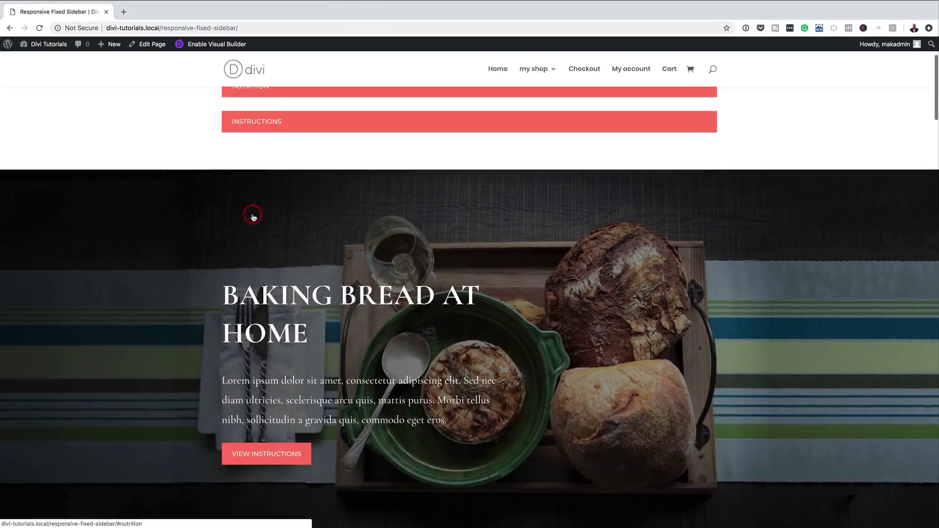
scroll(171, 255, up, 15)
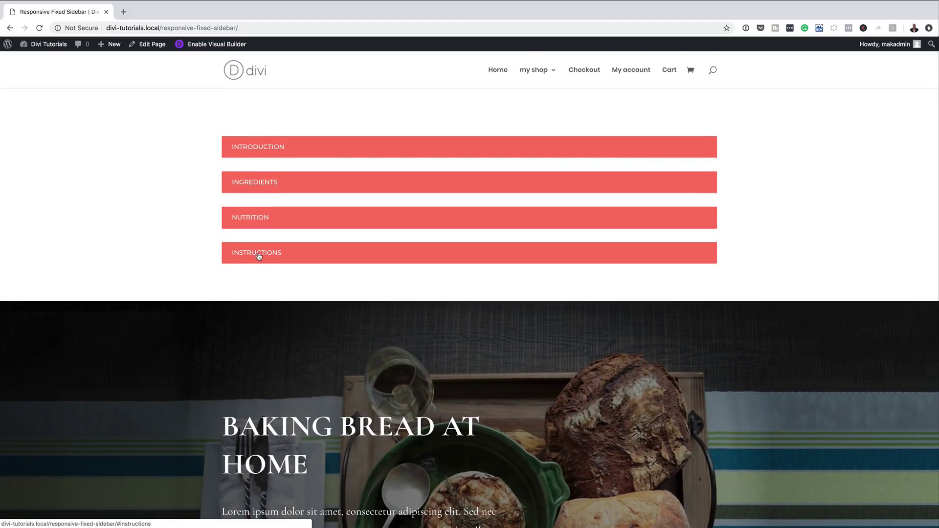
click(258, 253)
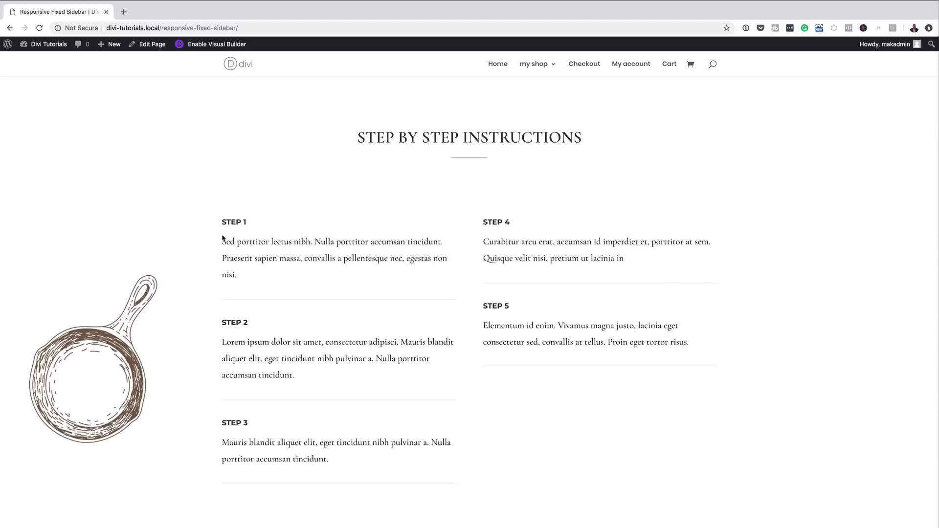
scroll(184, 262, up, 15)
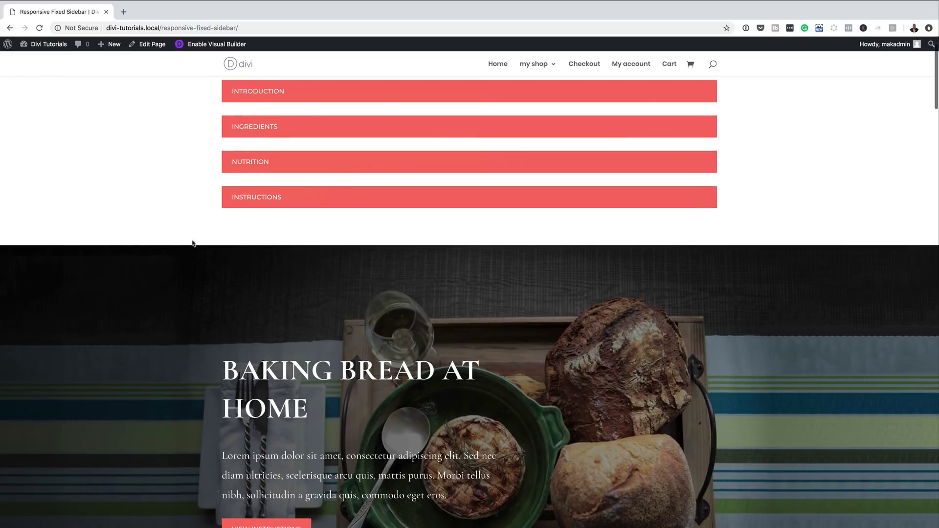
Retest the Ingredients button's anchor link and return to the button section of the live page
click(242, 127)
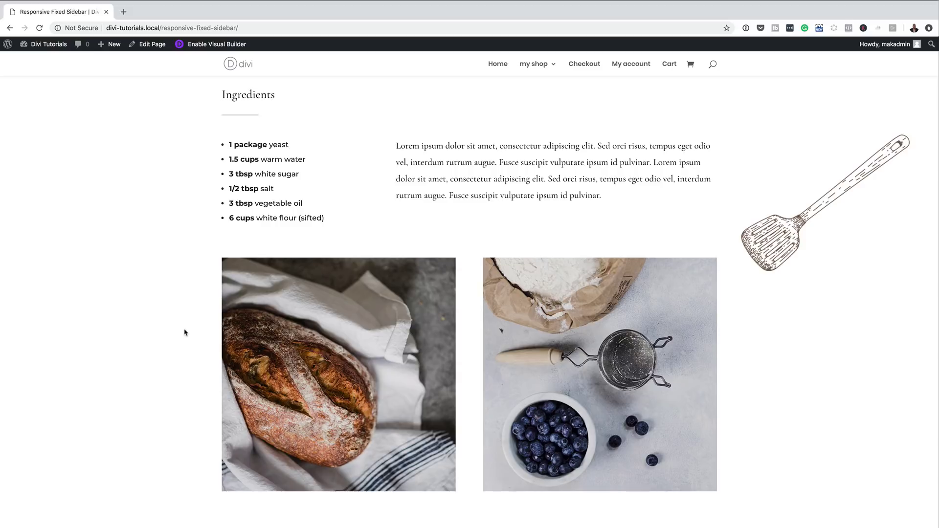
scroll(193, 331, up, 10)
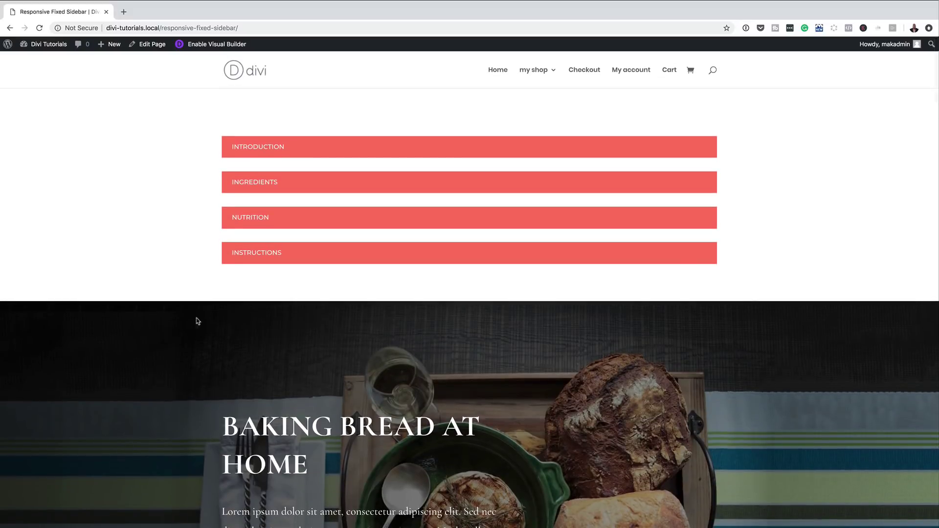
click(259, 189)
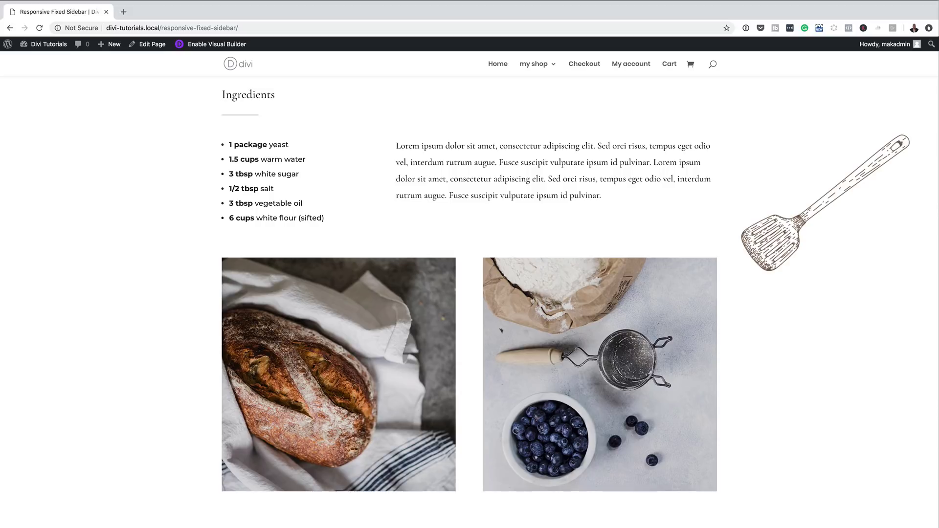
scroll(382, 264, up, 10)
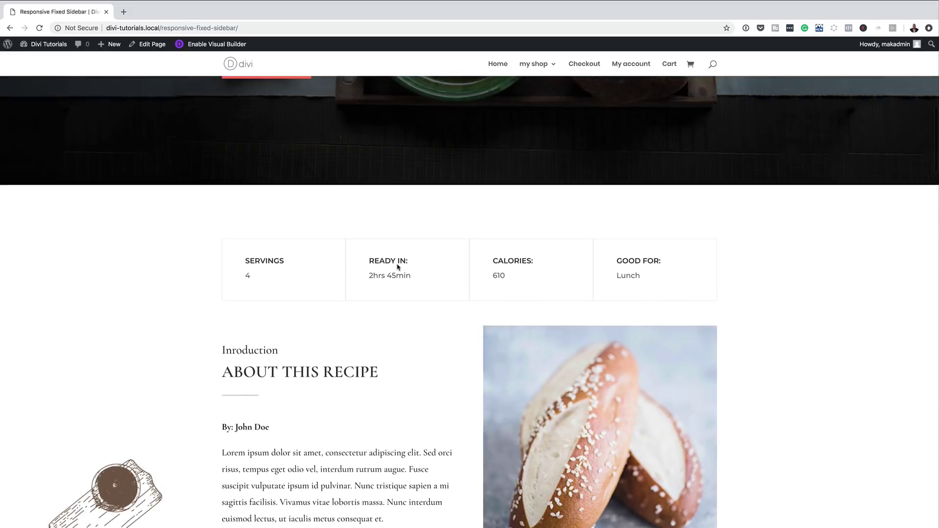
scroll(406, 266, up, 4)
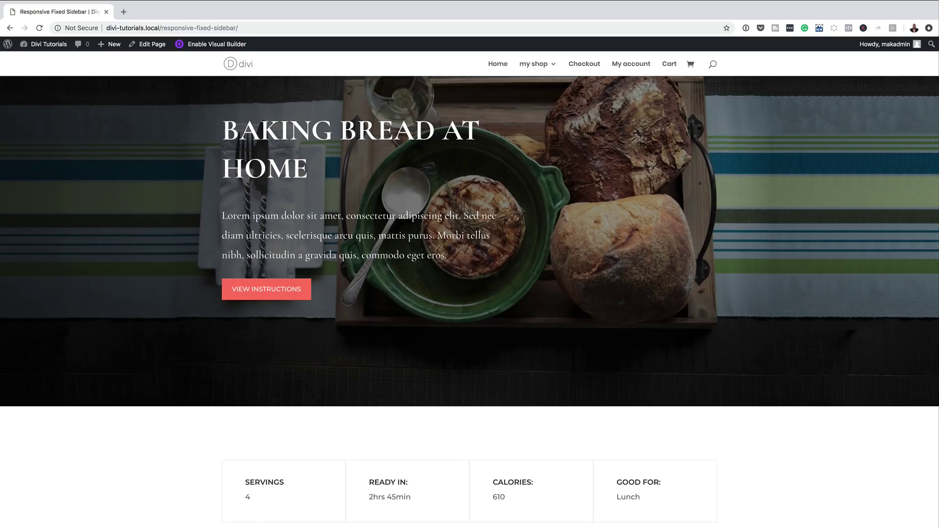
scroll(186, 223, up, 5)
scroll(190, 240, up, 2)
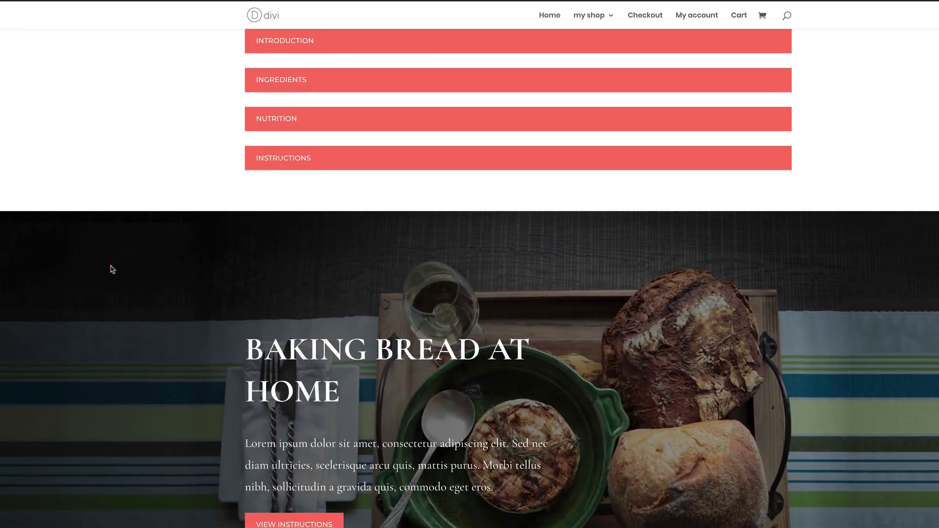
Enable the visual builder and set the left custom margin of the "Baking Bread at Home" hero section to 20%
click(112, 267)
click(222, 257)
click(218, 3)
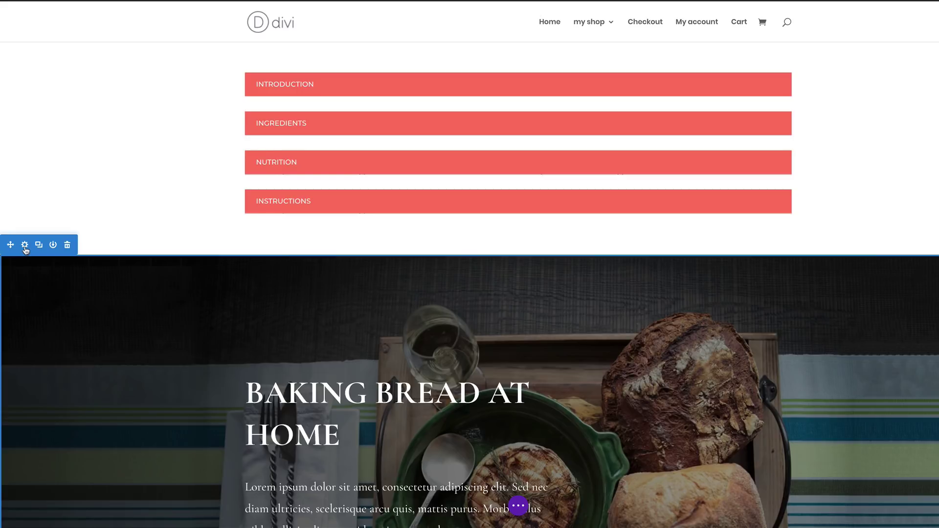
click(26, 250)
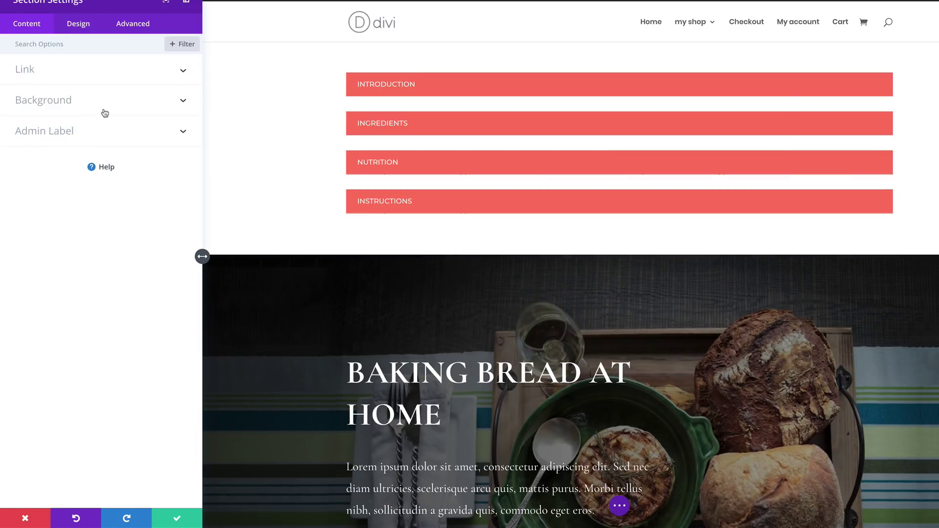
click(77, 32)
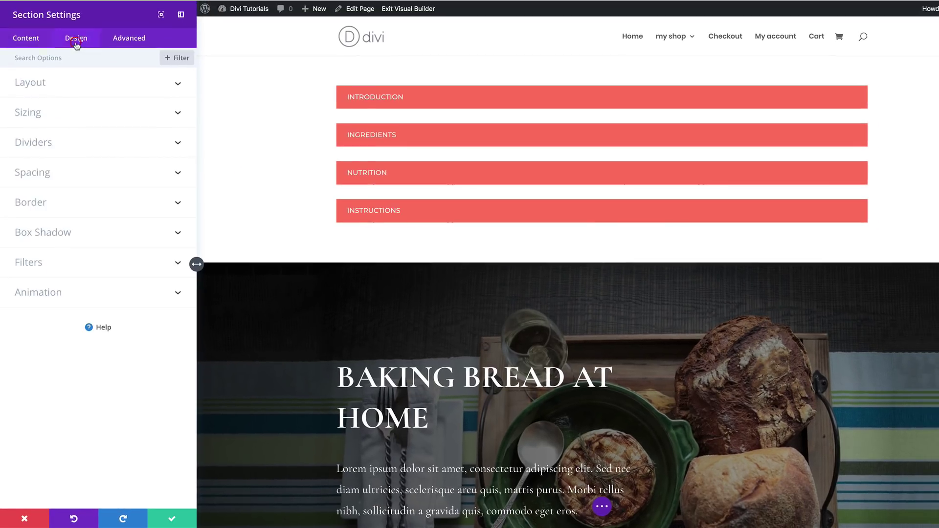
click(43, 171)
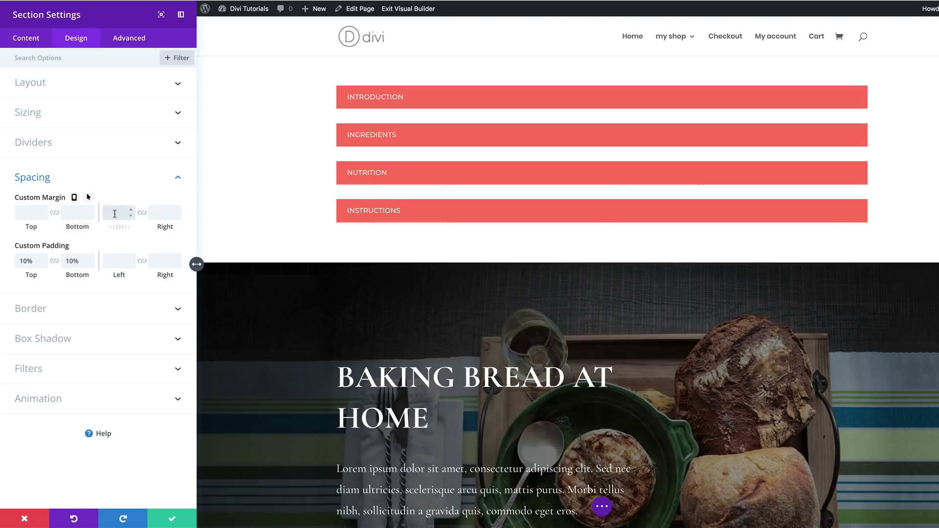
text(20%)
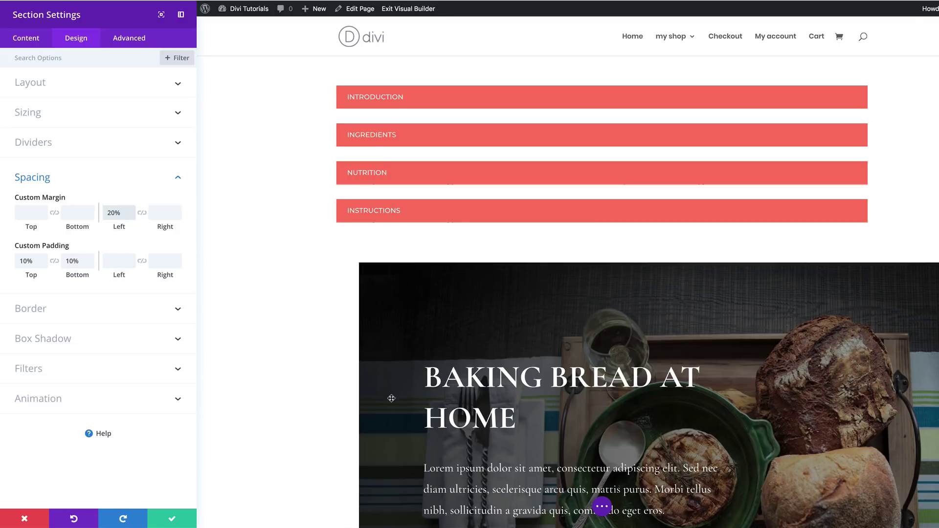
Copy the hero section's custom margin and save the section settings
right_click(114, 197)
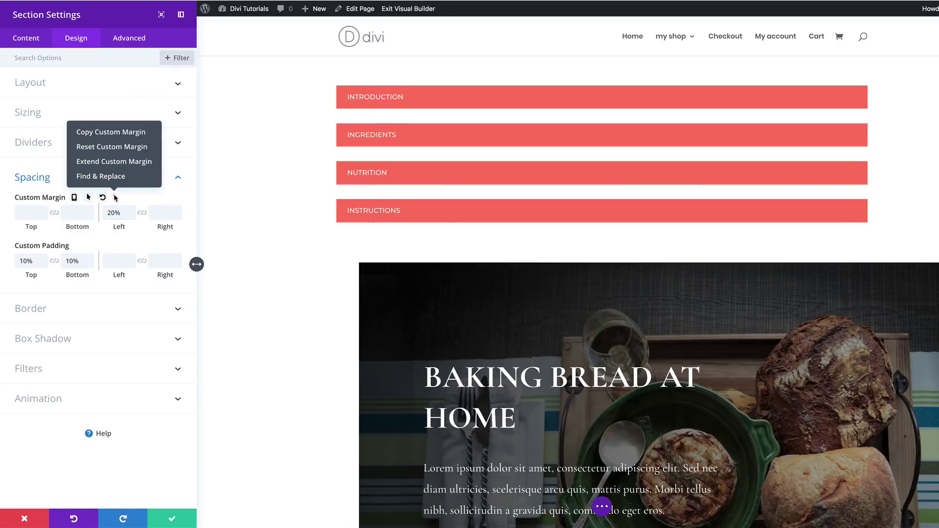
click(139, 132)
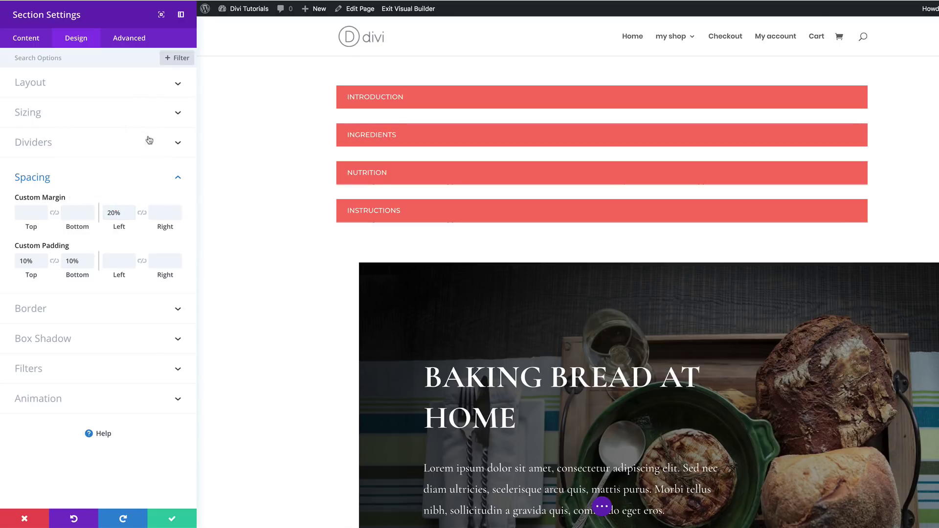
click(169, 519)
Paste the copied custom margin onto the section containing the servings and calories details
scroll(361, 415, down, 5)
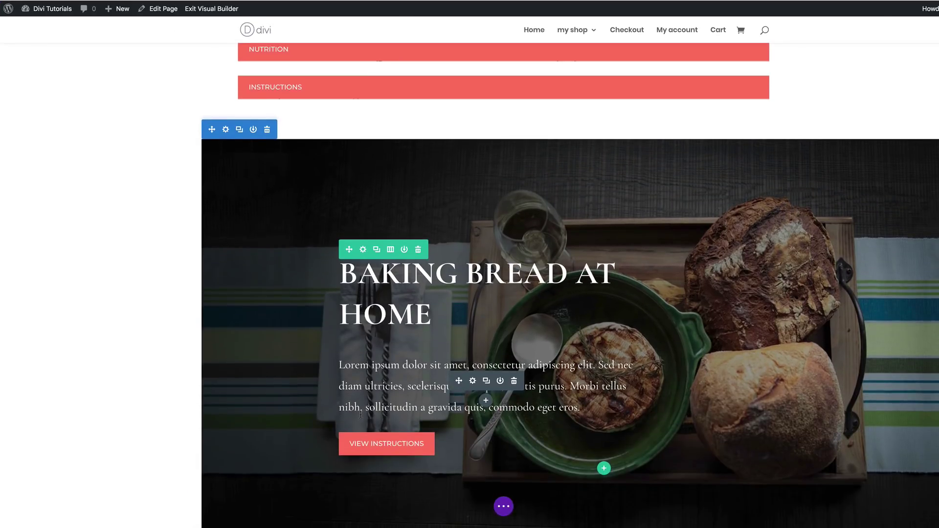
scroll(361, 419, down, 2)
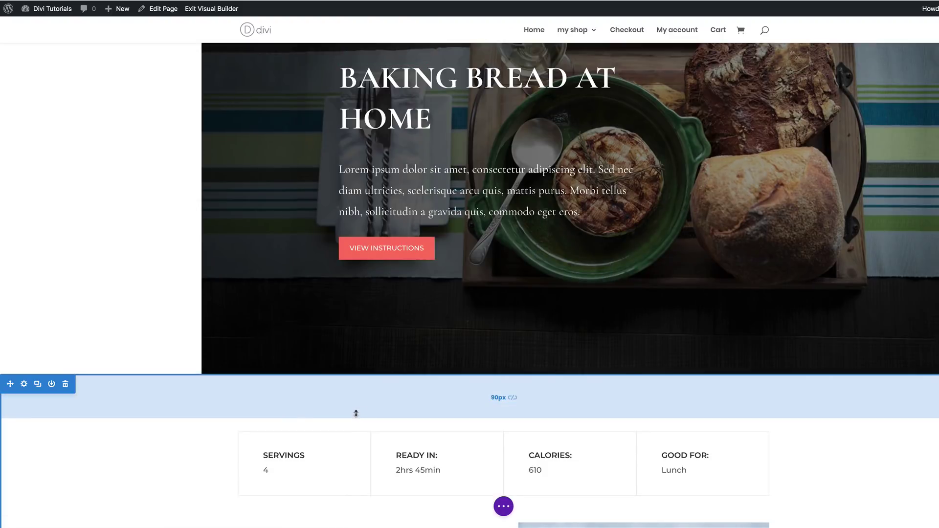
scroll(256, 419, up, 1)
right_click(15, 390)
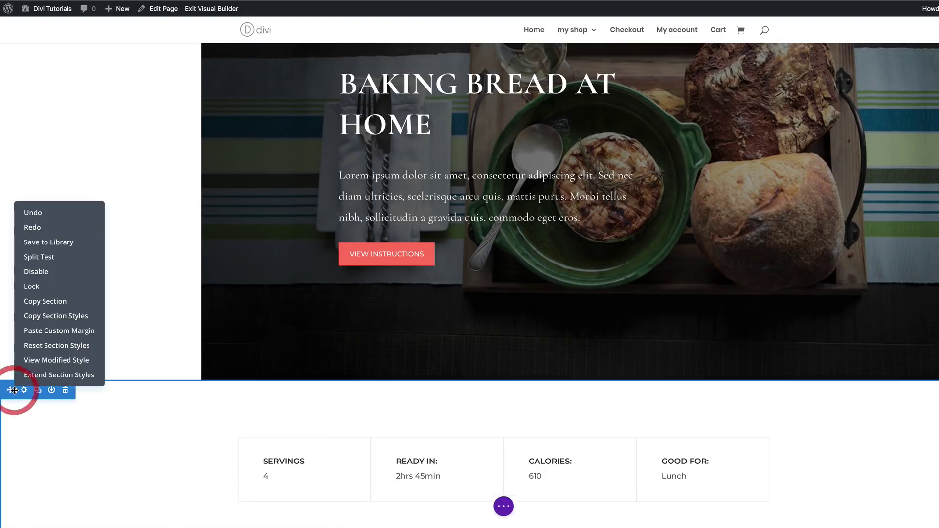
click(79, 332)
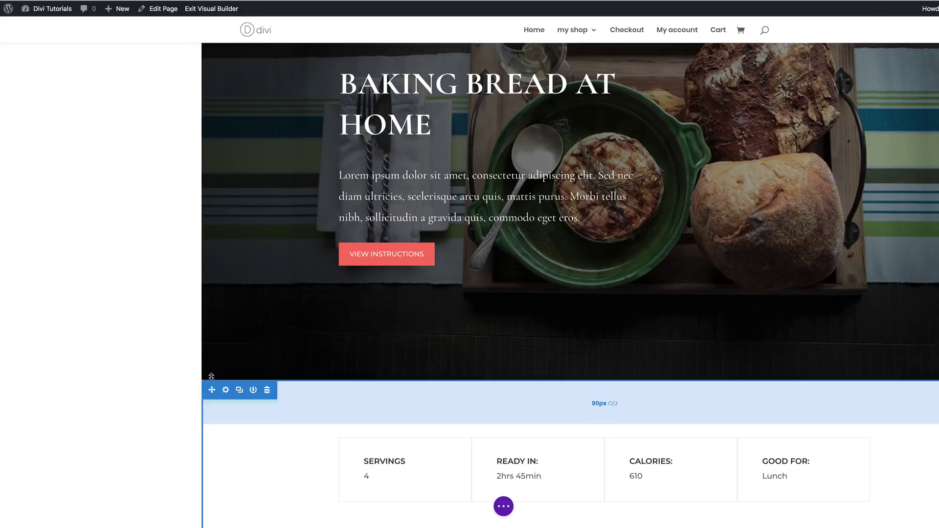
Paste the copied custom margin onto the Nutrition section and the remaining sections down to the newsletter signup
scroll(220, 412, down, 12)
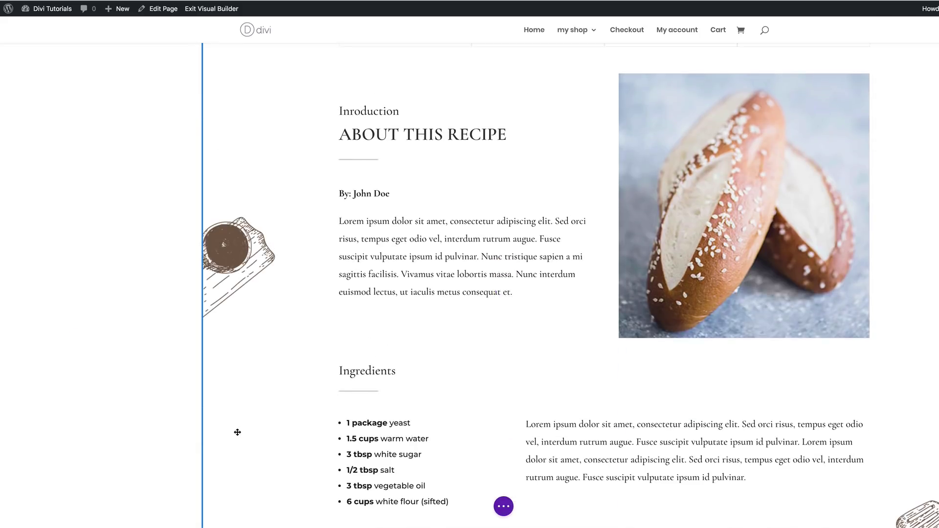
scroll(238, 433, down, 6)
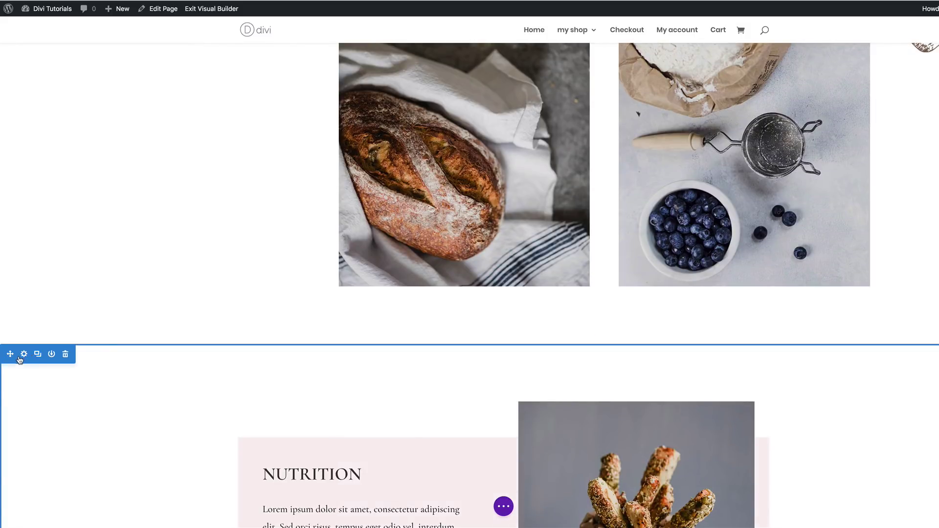
right_click(19, 360)
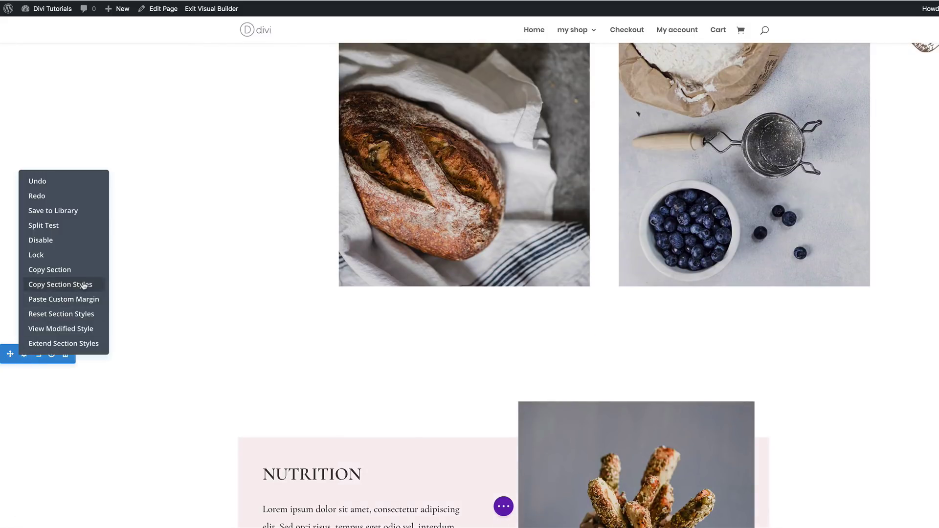
click(92, 300)
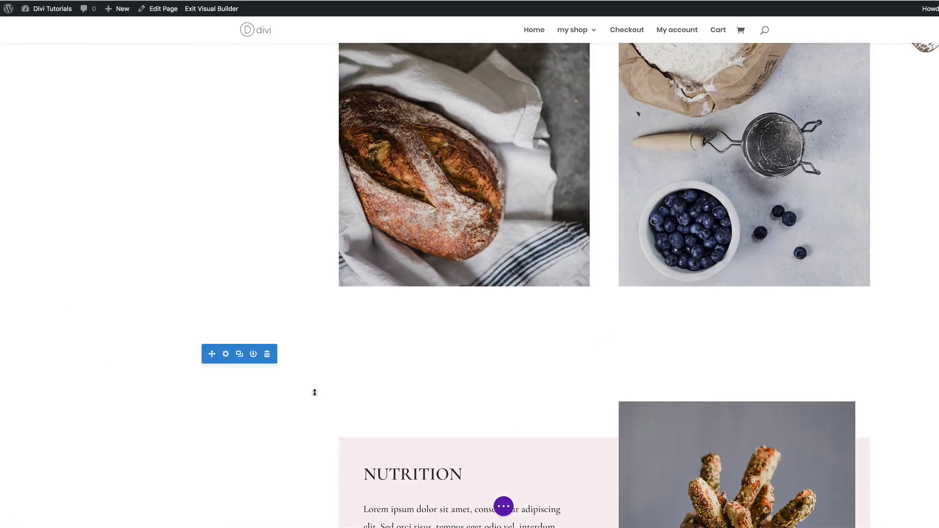
scroll(321, 393, down, 4)
scroll(321, 393, down, 10)
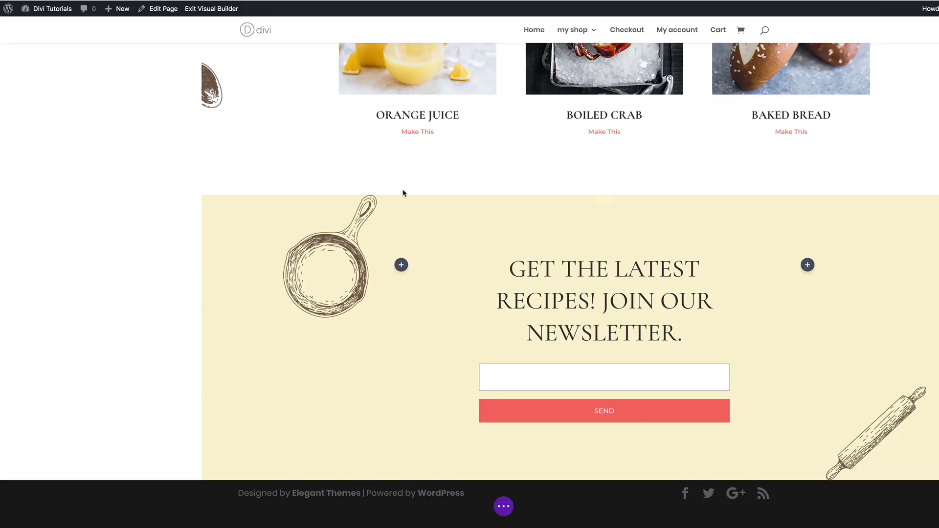
Add main-element custom CSS to the anchor-button section: position: fixed; width: 20%; top: 80px; left: 0; height: 100%;
scroll(403, 193, up, 15)
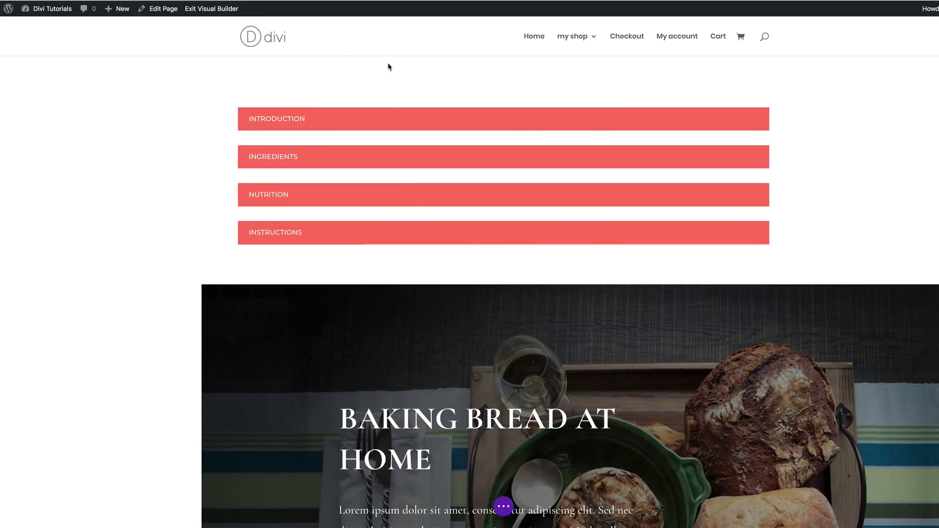
click(88, 109)
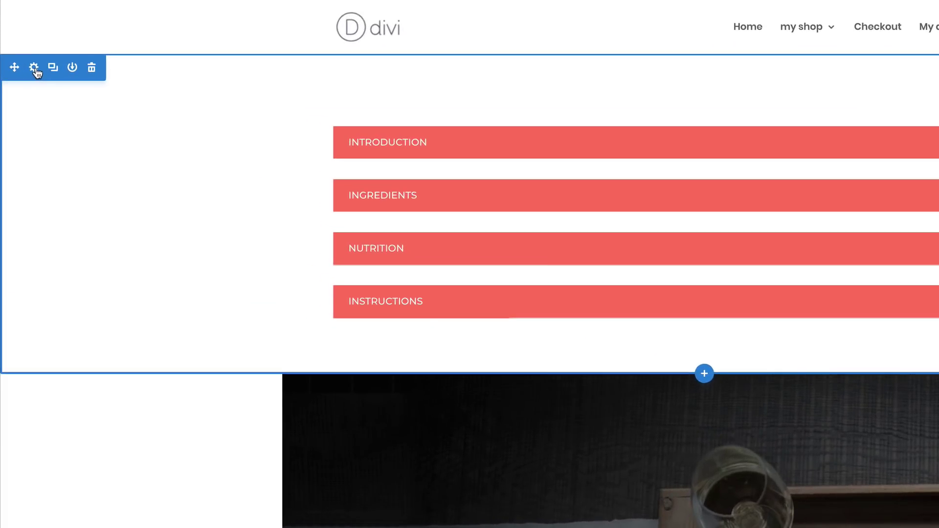
click(34, 68)
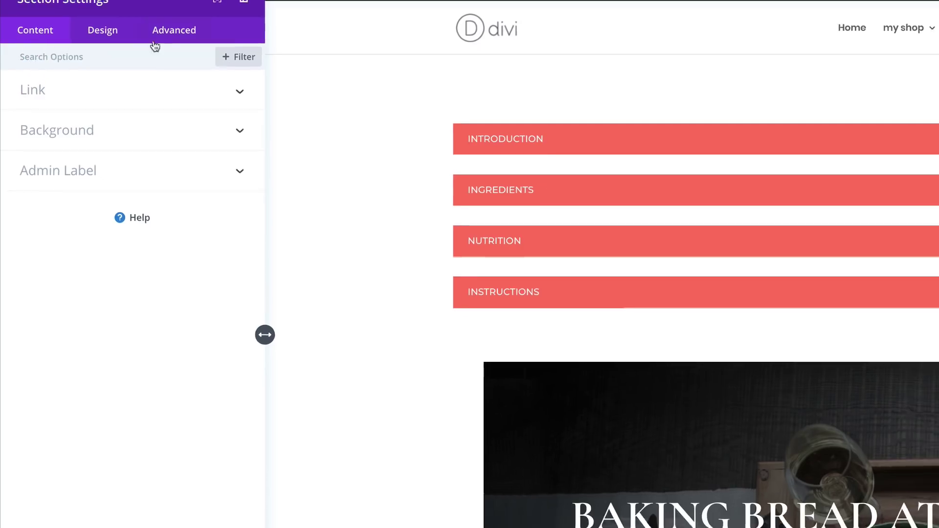
click(196, 30)
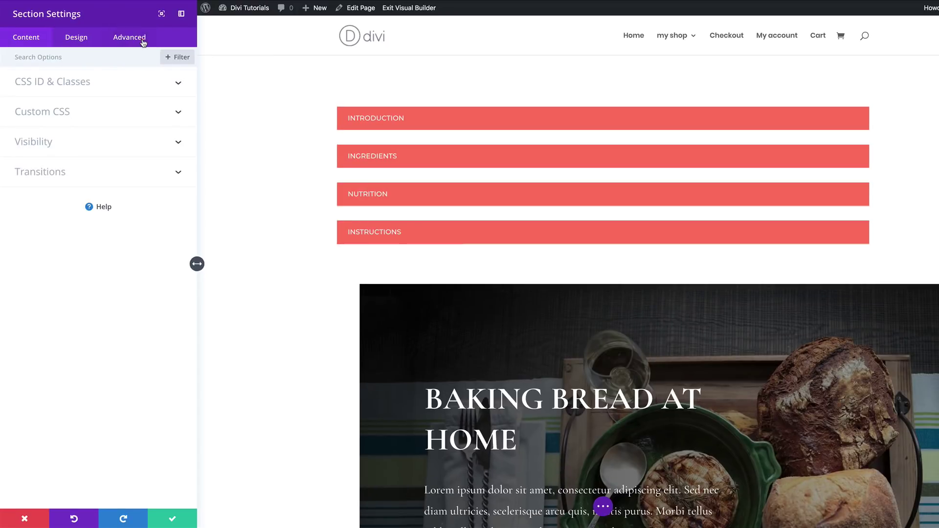
click(65, 115)
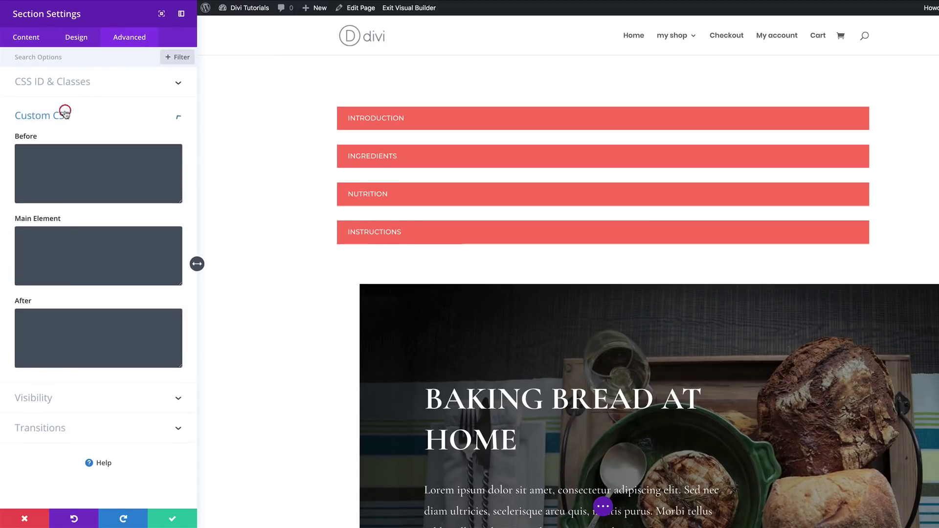
click(60, 234)
text(position: fixed; width: 20%; top: 80px; left: 0; height: 100%;)
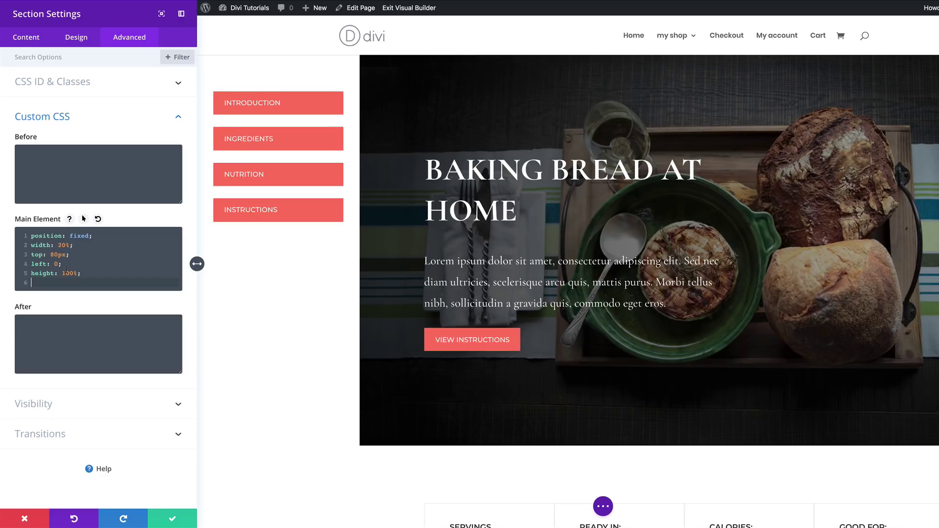
Save the anchor-button section settings, then check the fixed sidebar down the page and in the phone preview before returning to desktop view
click(172, 520)
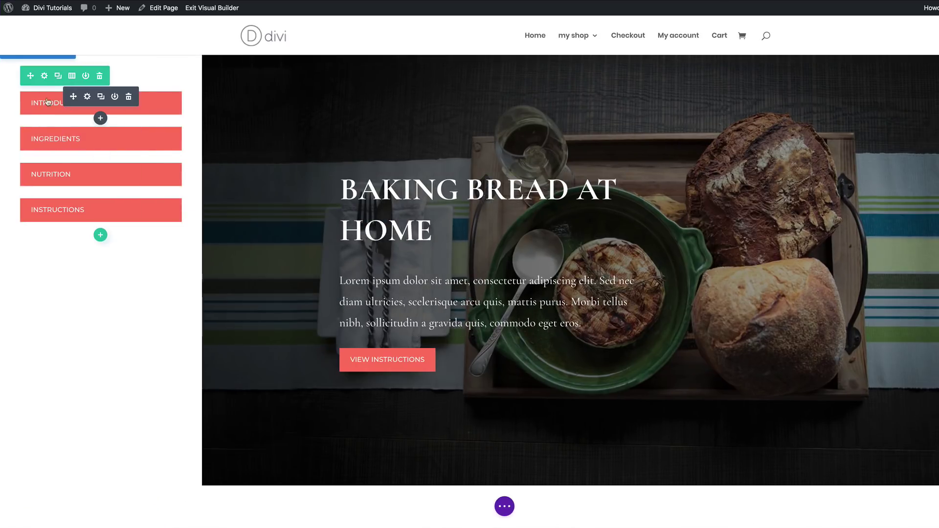
scroll(538, 220, down, 10)
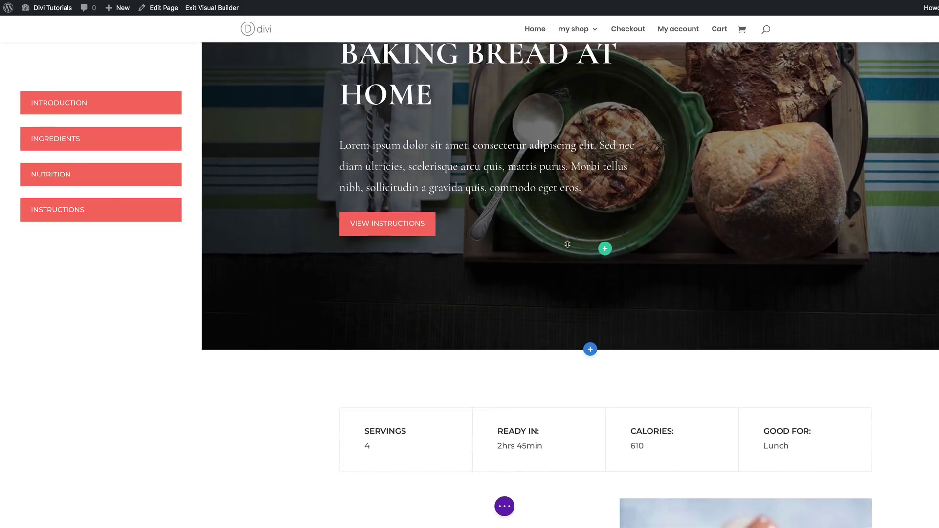
scroll(568, 244, down, 12)
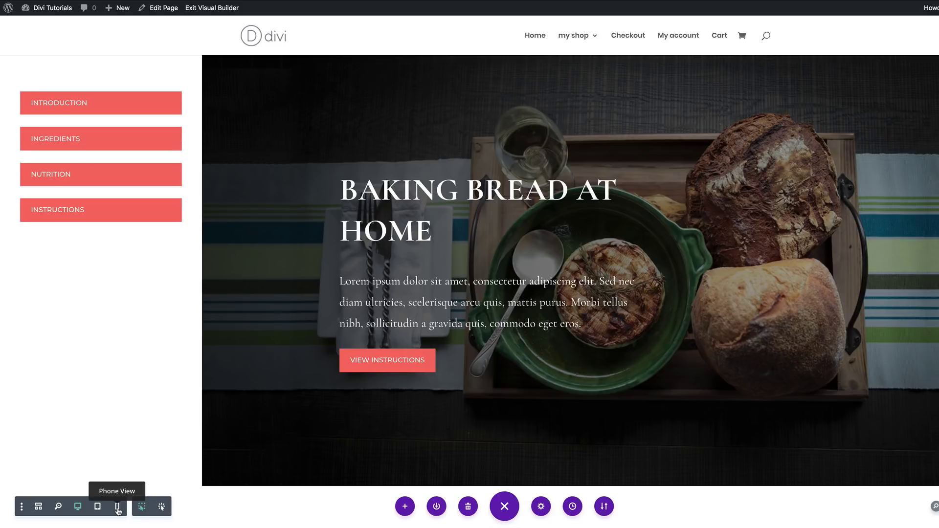
click(118, 510)
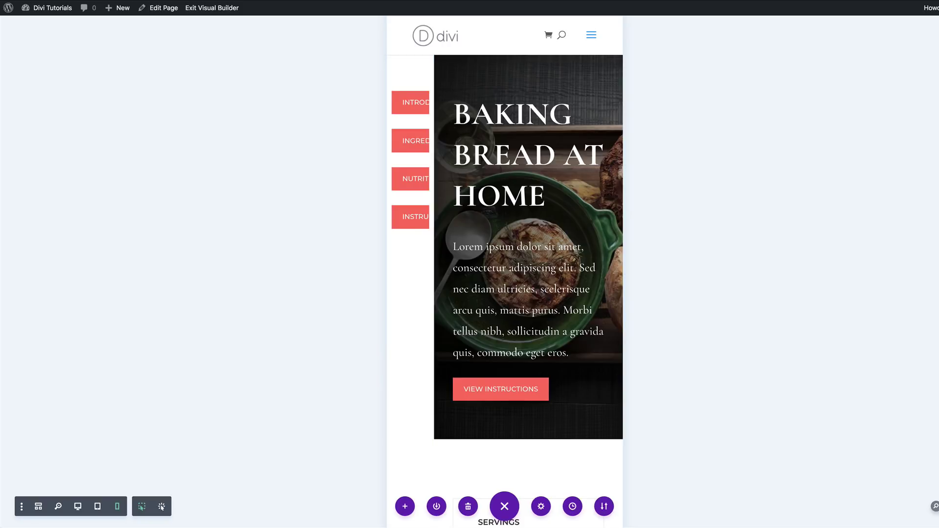
click(79, 510)
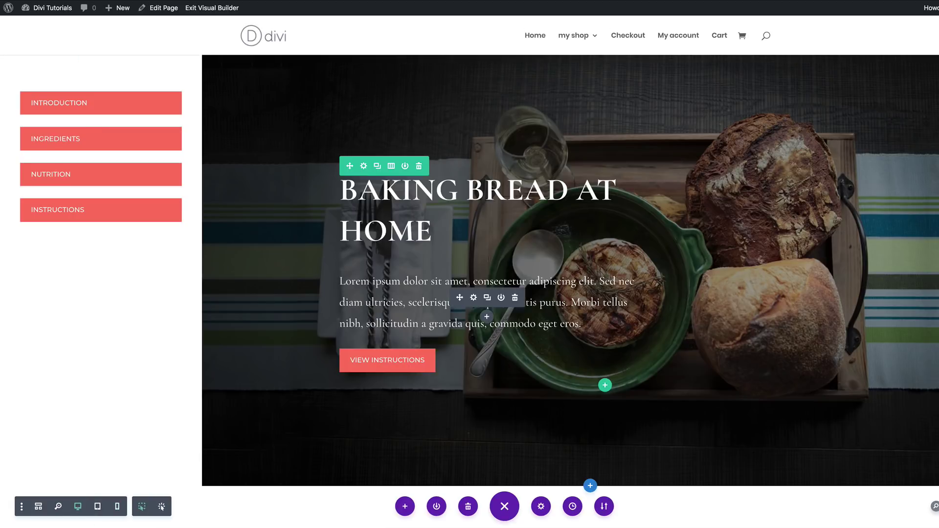
Give the row holding the anchor buttons a custom width of 100%, using percent as the unit
click(44, 77)
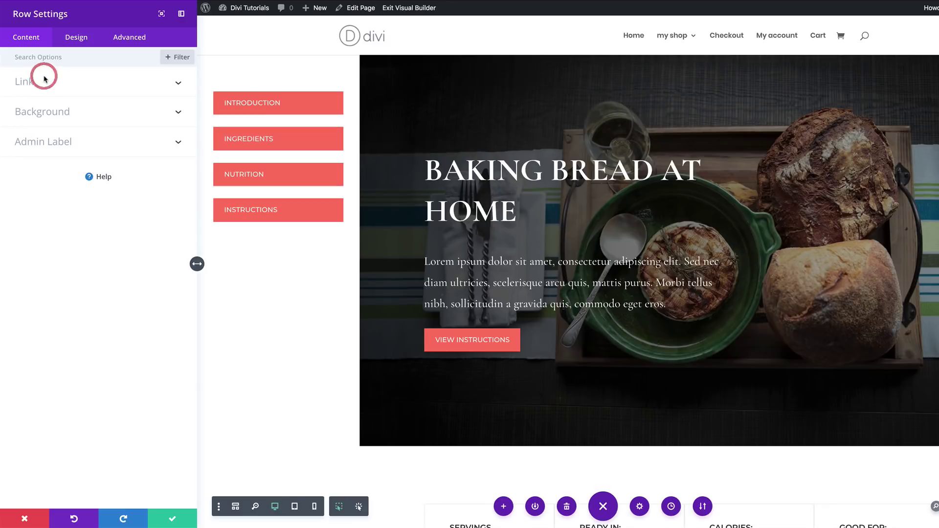
click(74, 37)
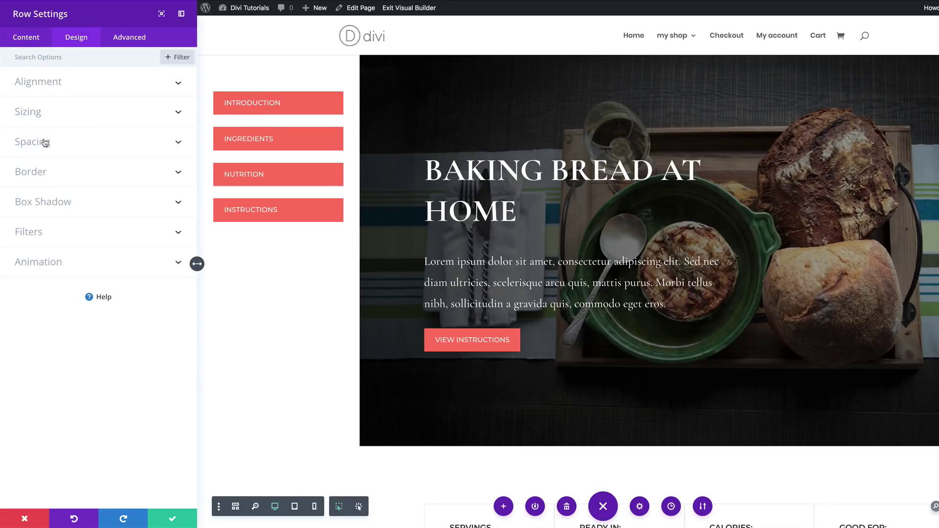
click(41, 112)
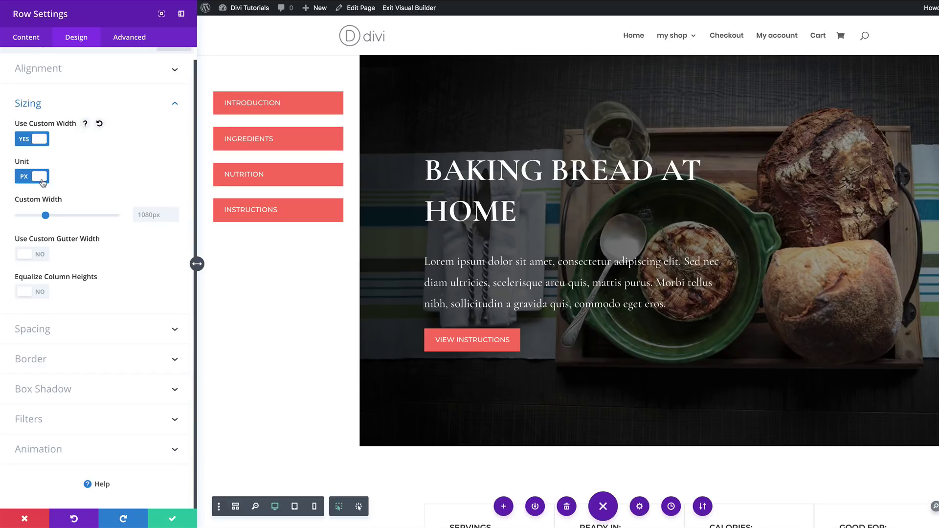
click(25, 179)
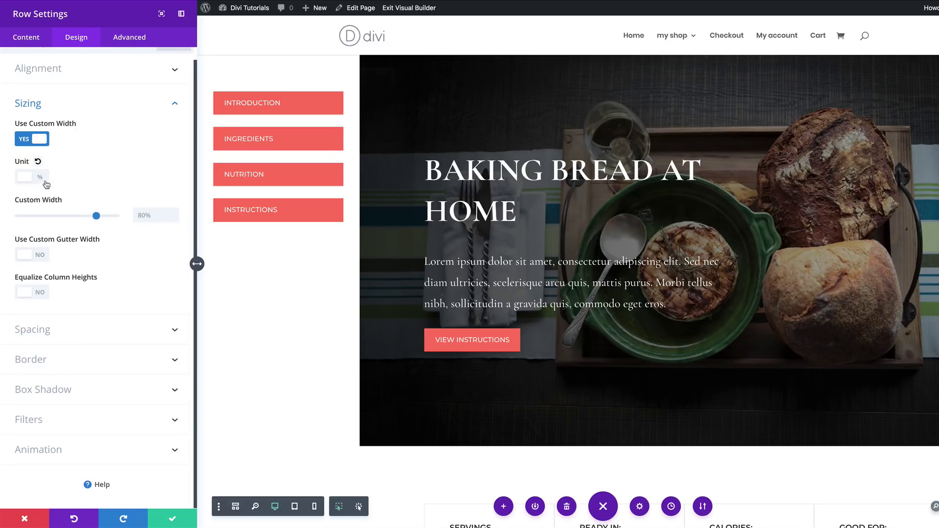
drag(96, 216, 134, 216)
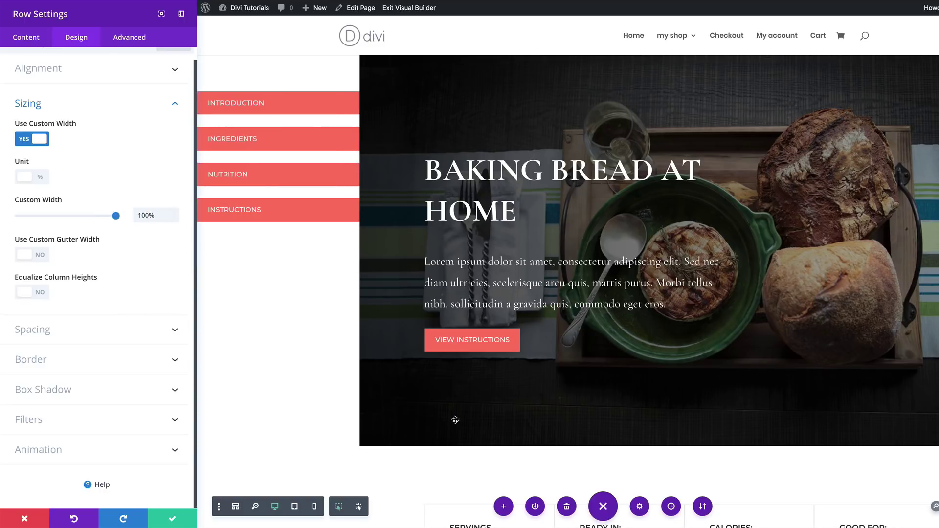
Set the anchor-button row's desktop custom padding to 10% on both the left and right
click(46, 335)
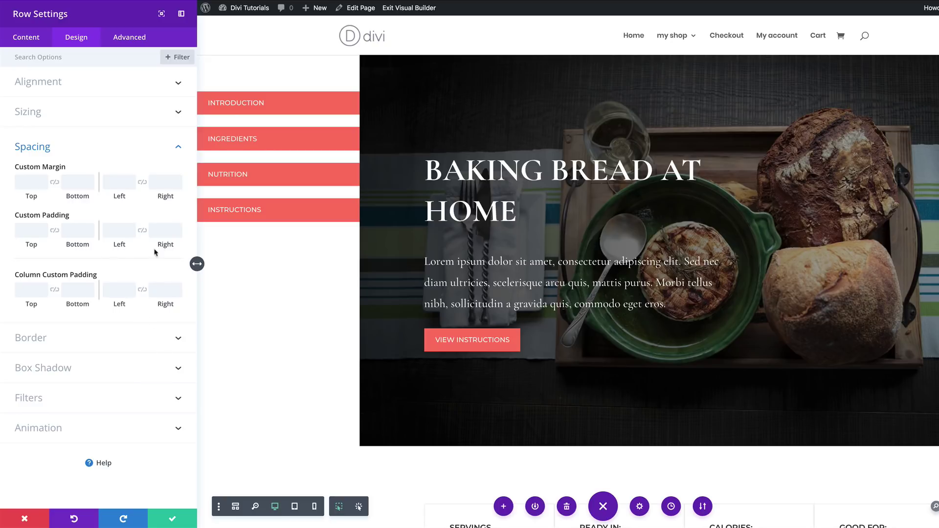
click(123, 232)
text(10%)
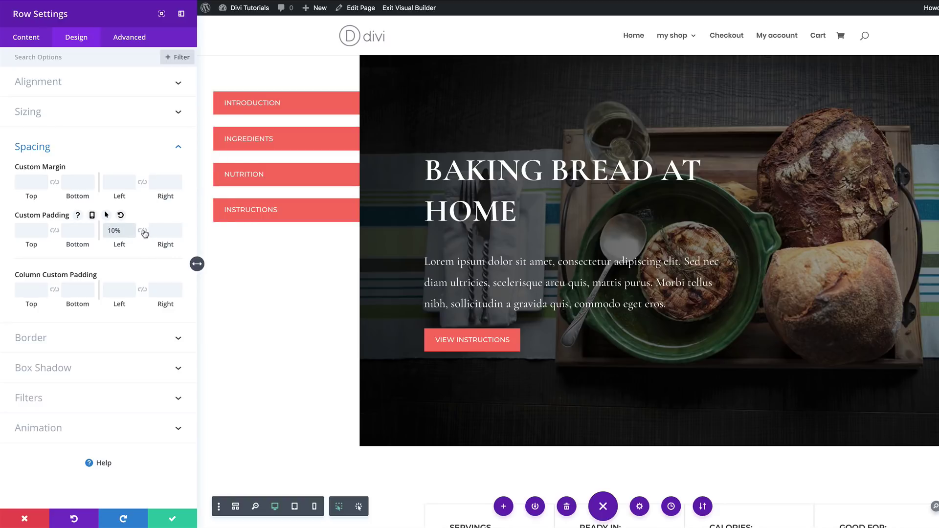
click(143, 231)
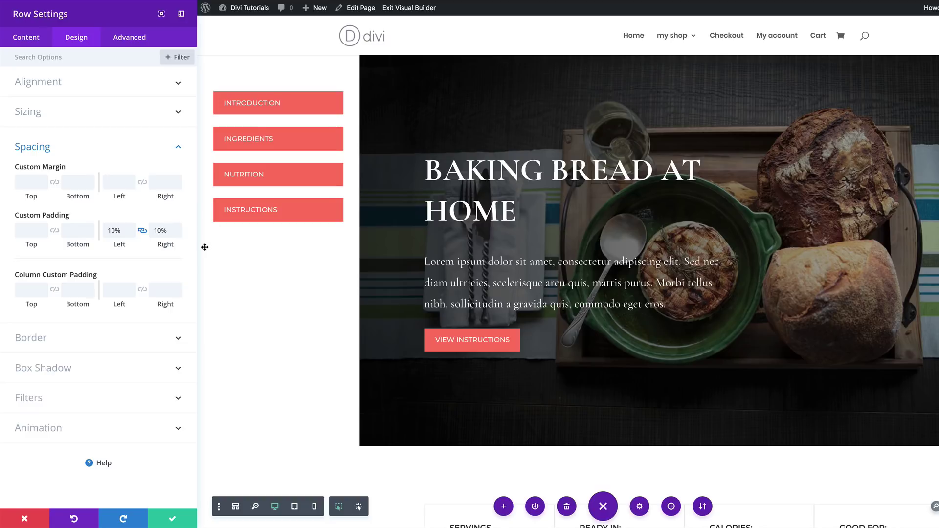
Set the anchor-button row's tablet custom padding to 0% on the left and right, and save the row settings
mouse_move(93, 219)
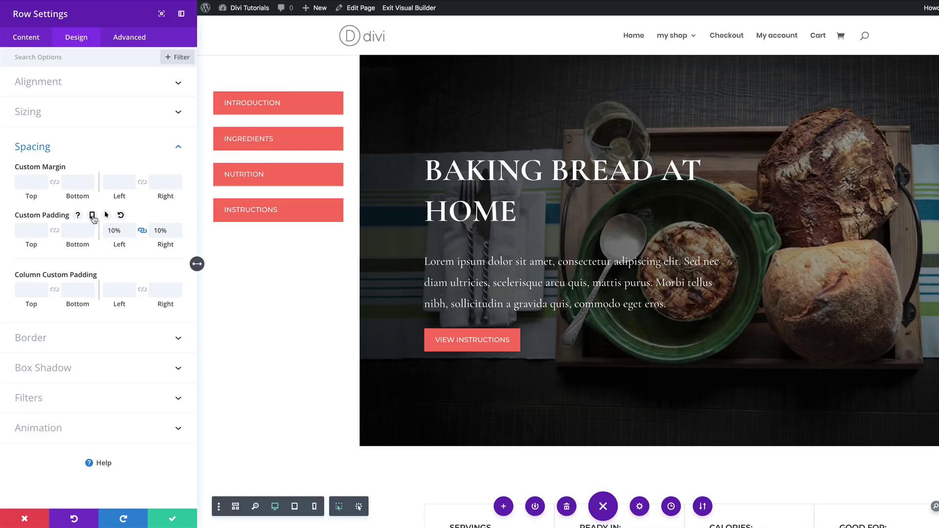
click(93, 217)
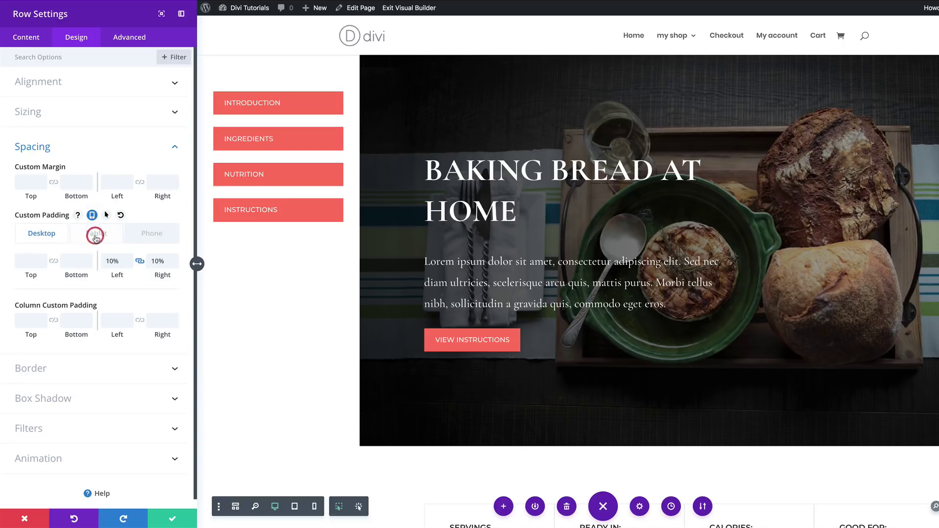
click(102, 241)
click(114, 260)
text(0)
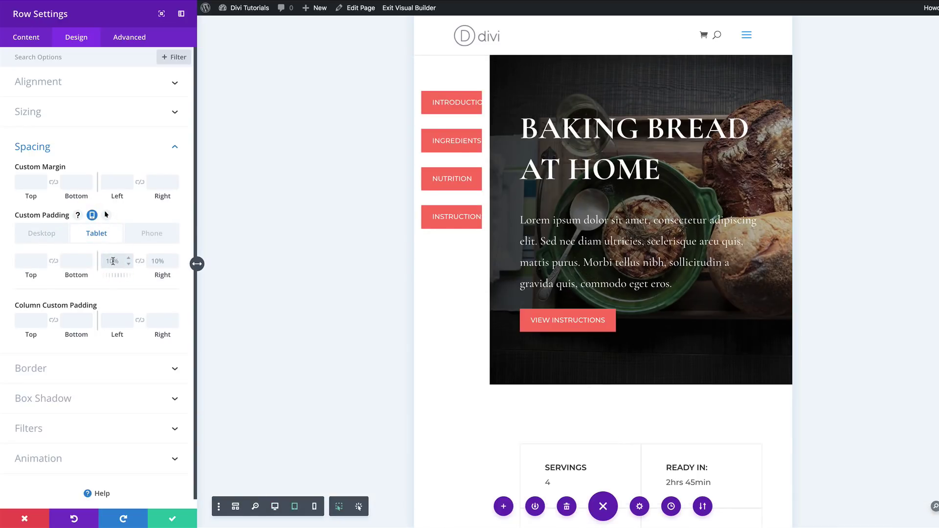
click(139, 261)
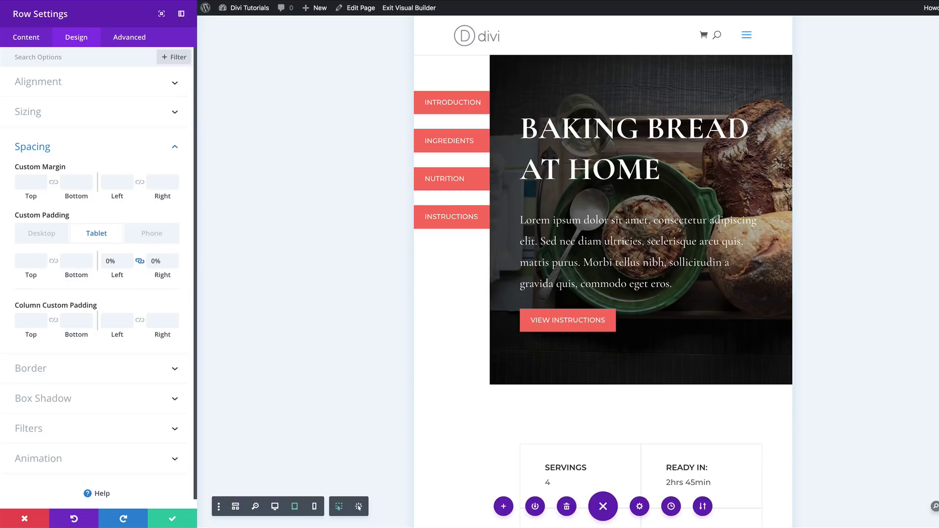
click(170, 518)
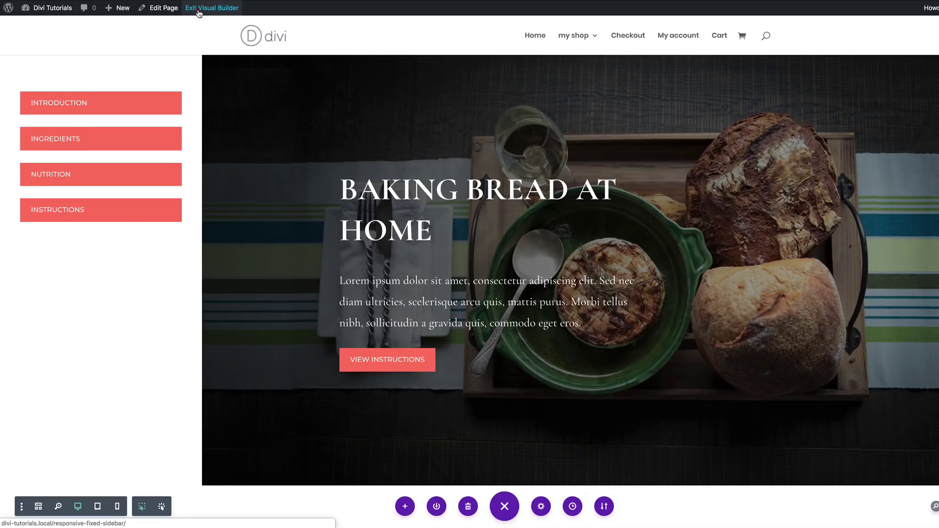
Exit the visual builder and test the Introduction, Ingredients, Nutrition and Instructions anchor links on the live page
click(199, 11)
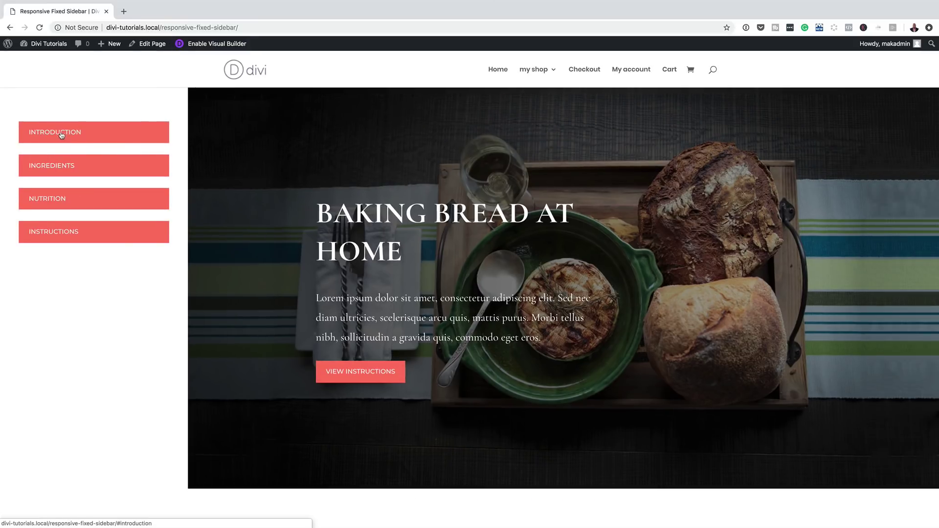
click(60, 133)
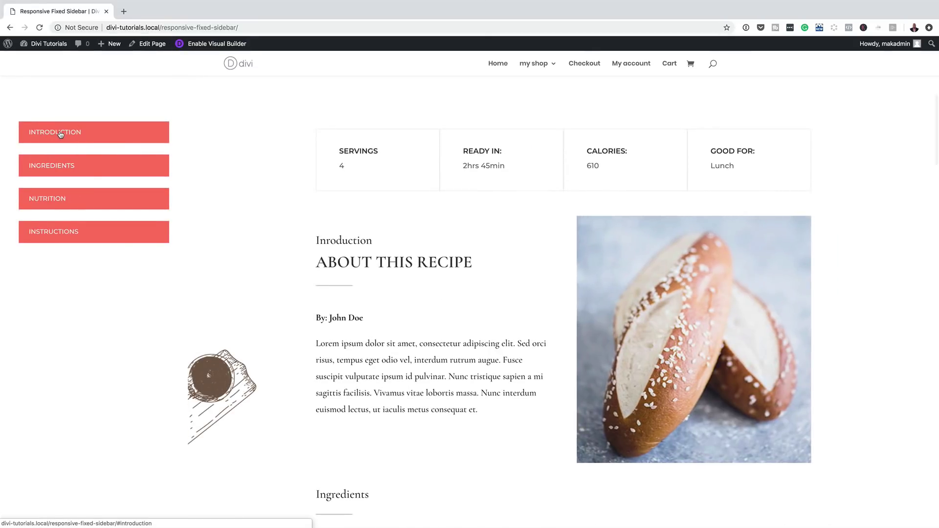
click(64, 170)
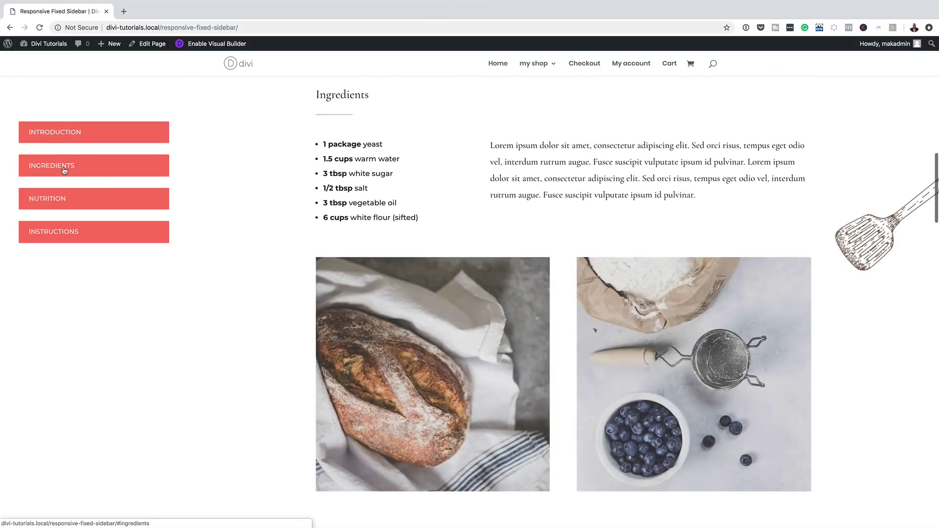
click(61, 201)
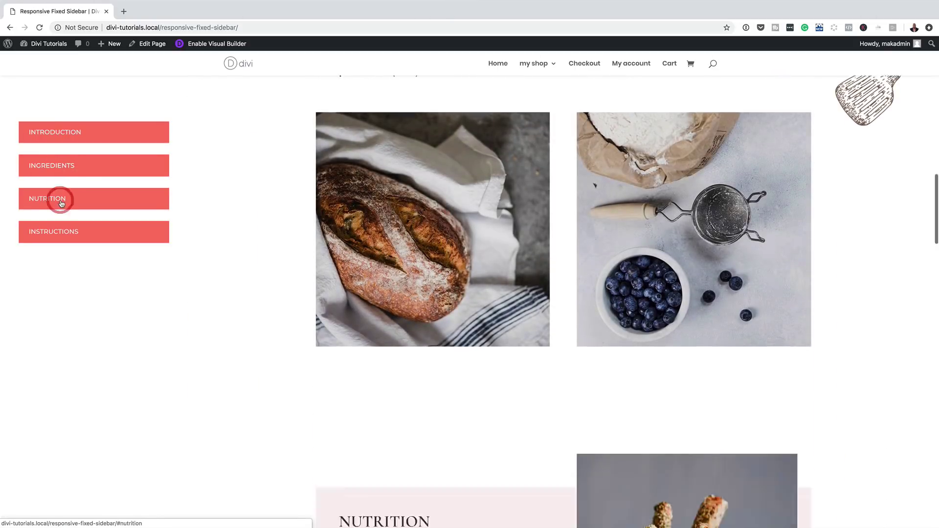
click(55, 235)
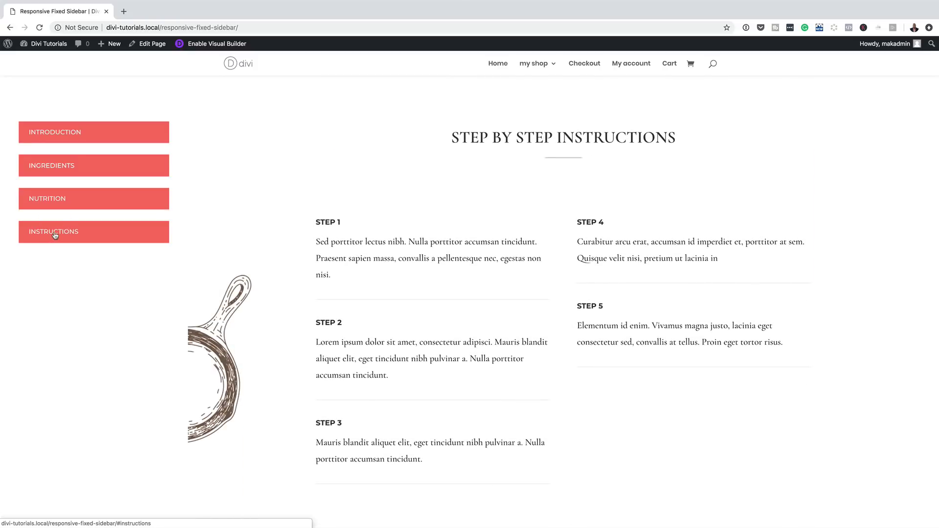